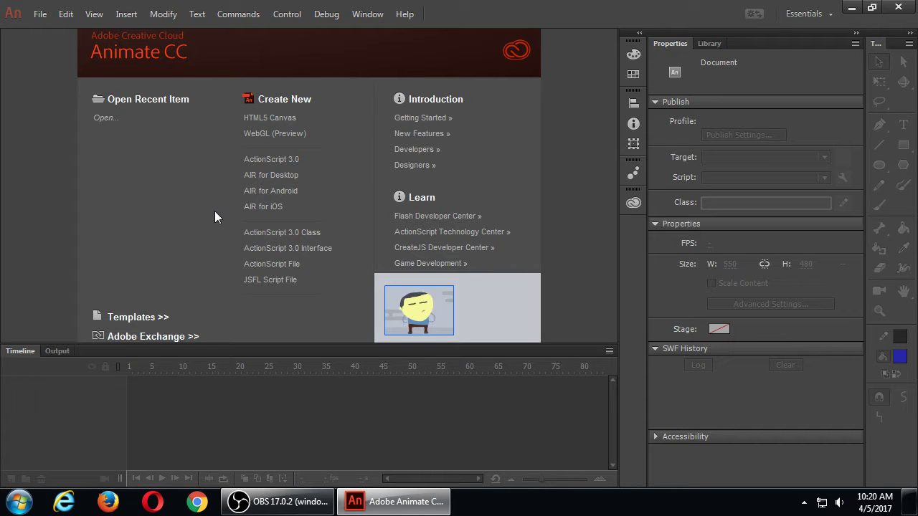
Step: Start the Windows Magnifier while the Animate CC welcome screen is open
key("super+plus")
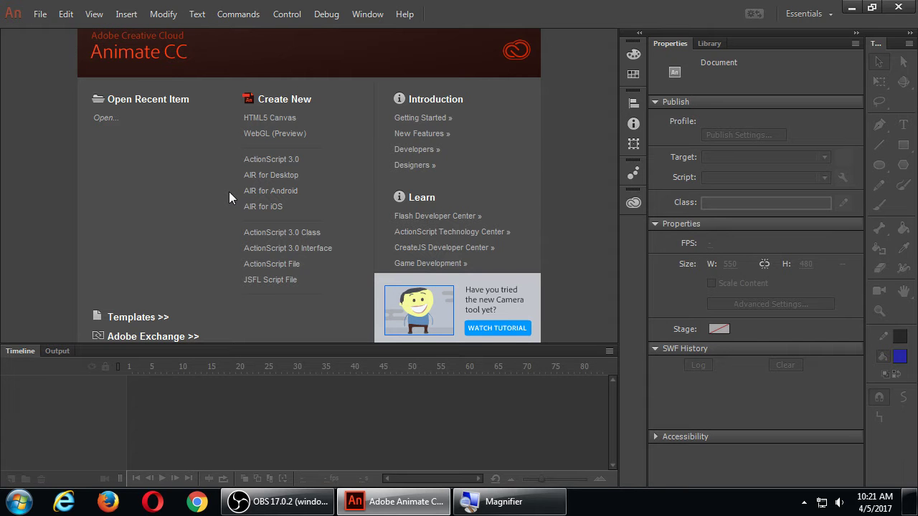
left_click(229, 197)
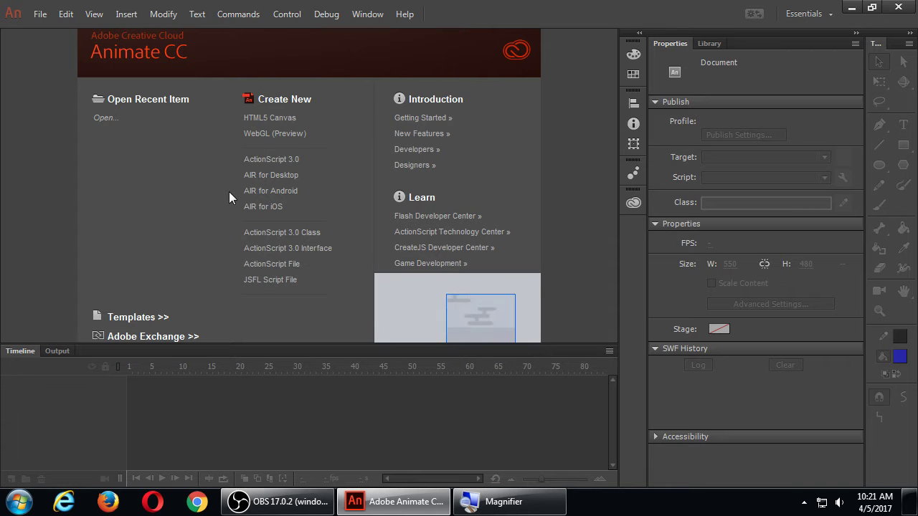
left_click(229, 198)
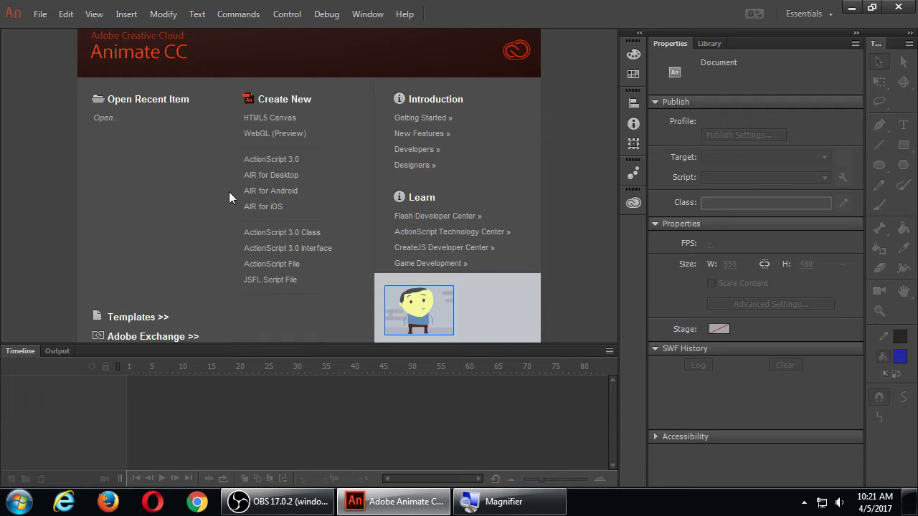
left_click(230, 198)
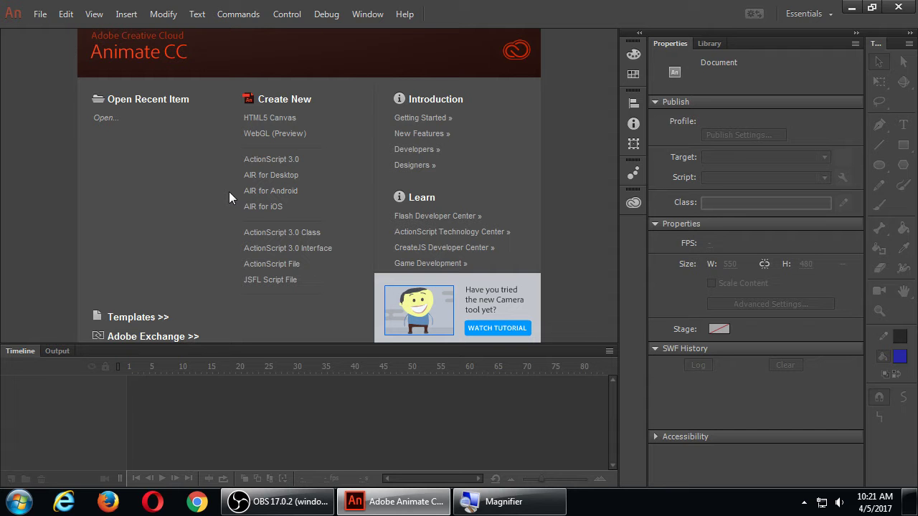
left_click(230, 198)
left_click(229, 198)
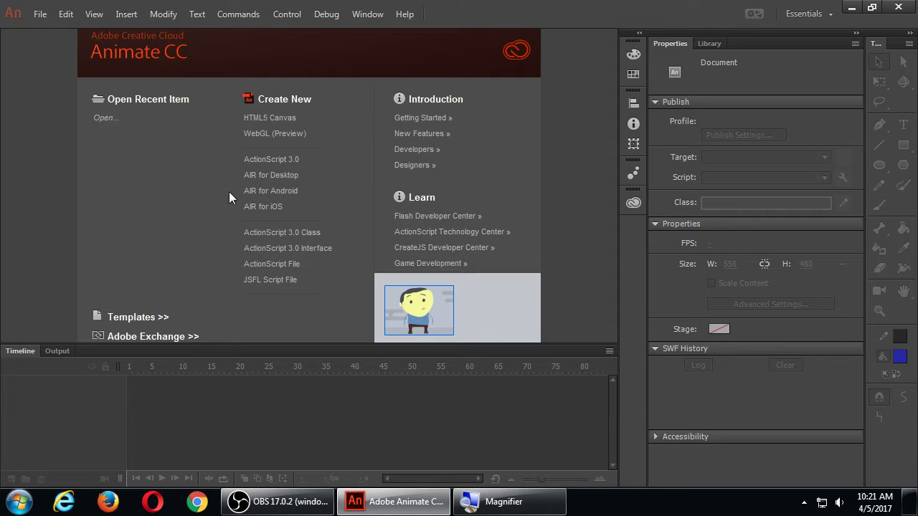
left_click(229, 198)
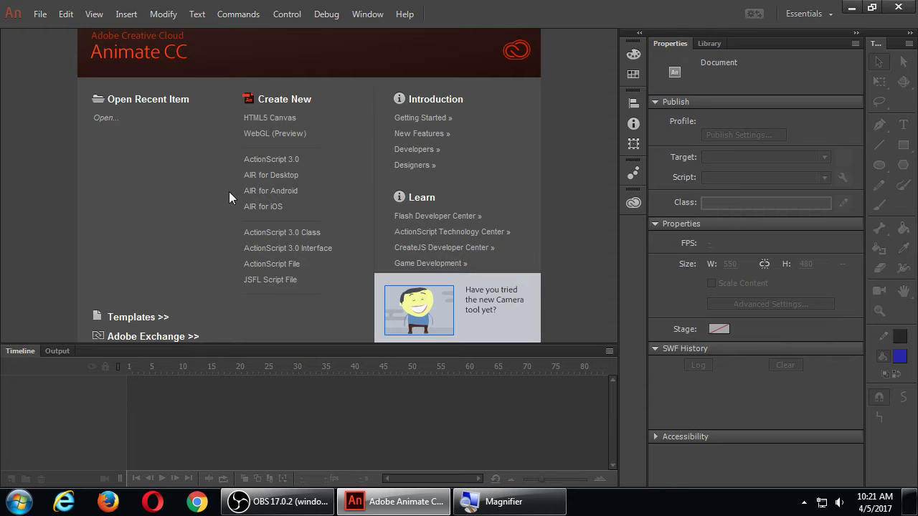
left_click(229, 198)
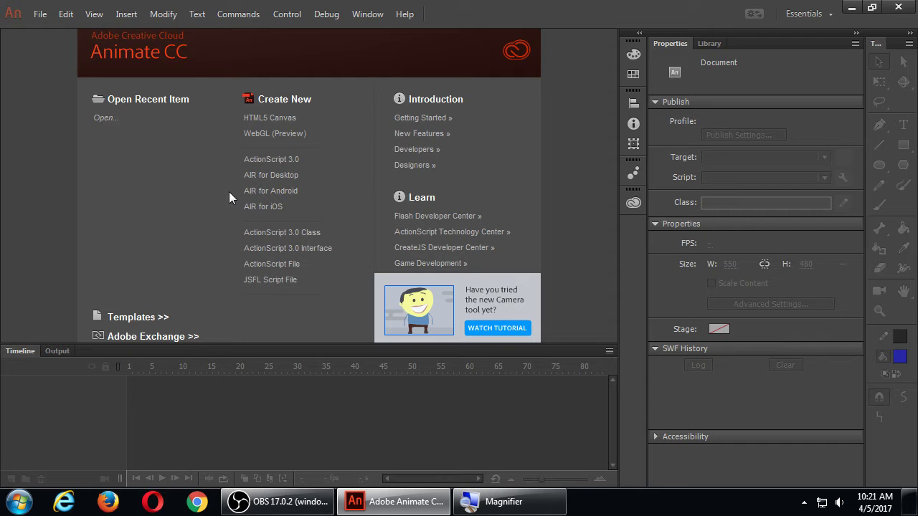
left_click(229, 198)
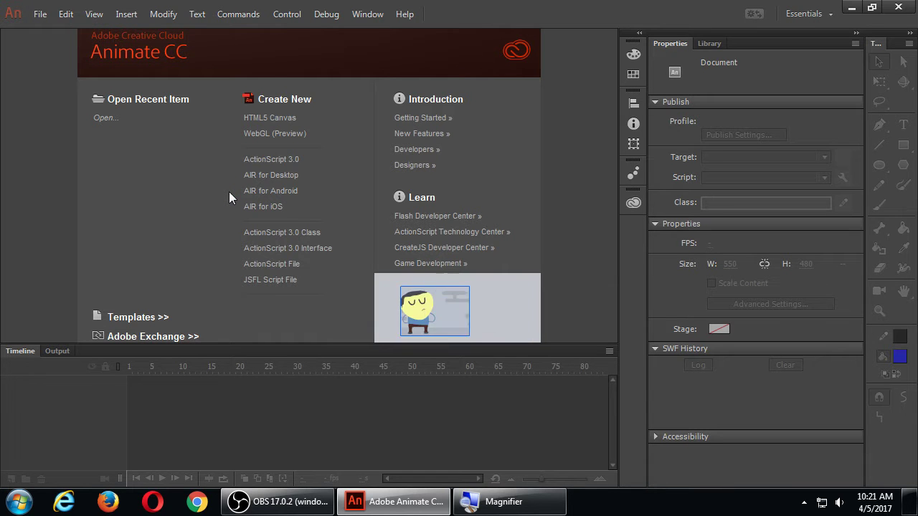
left_click(229, 198)
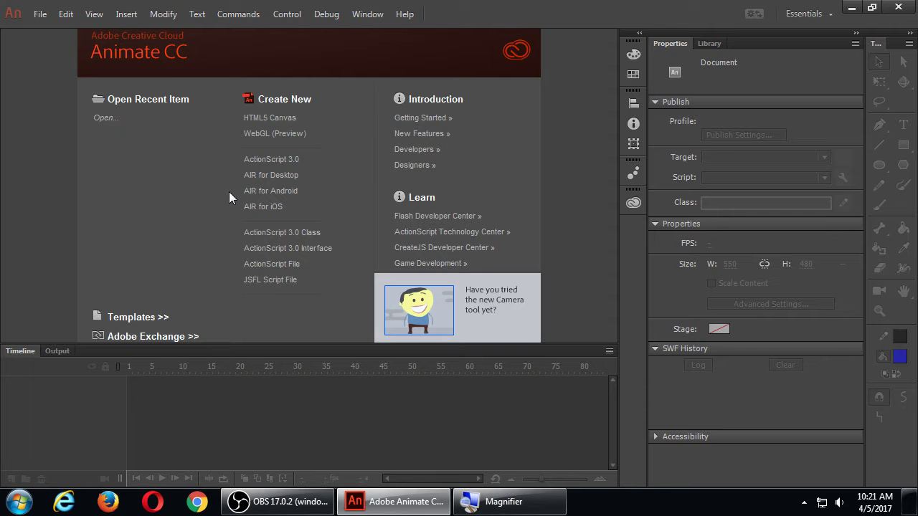
left_click(230, 198)
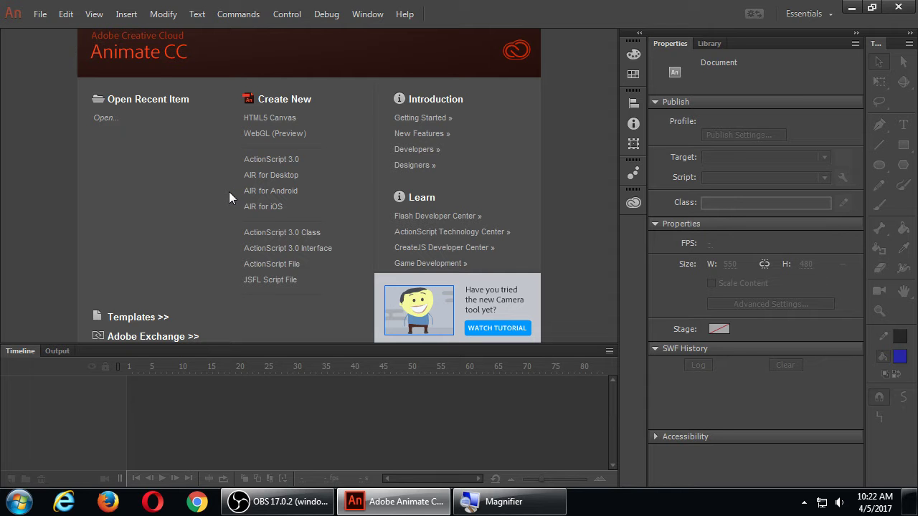
left_click(230, 198)
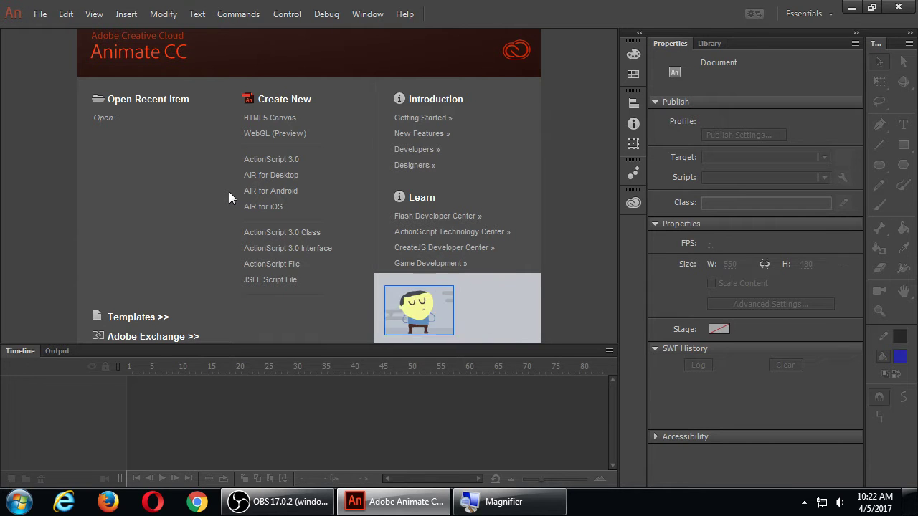
left_click(230, 198)
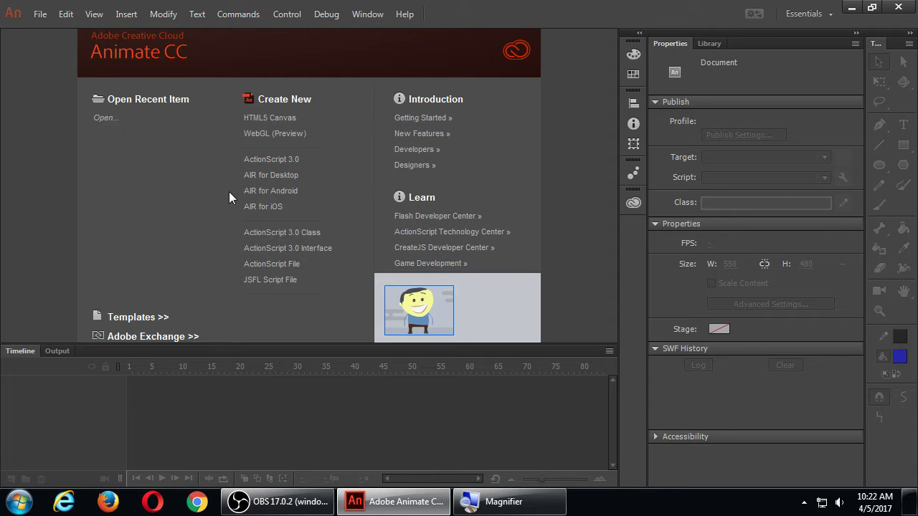
left_click(229, 198)
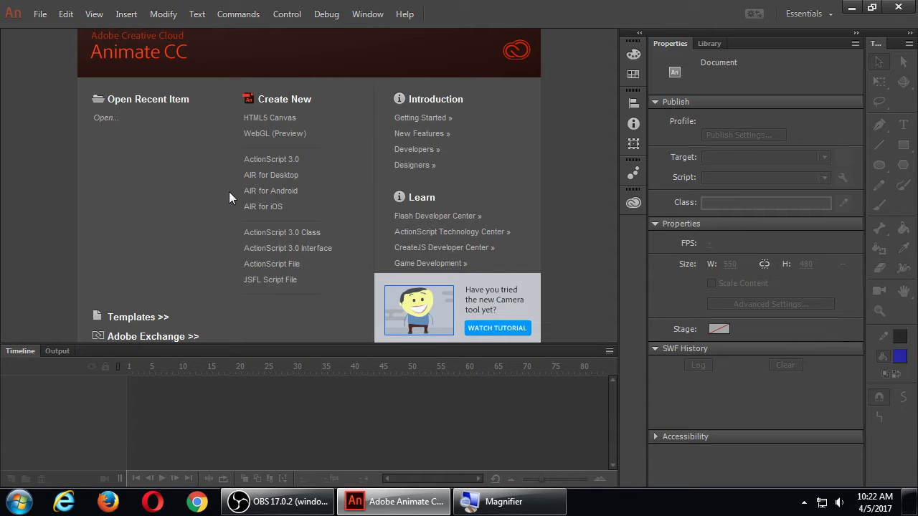
left_click(230, 198)
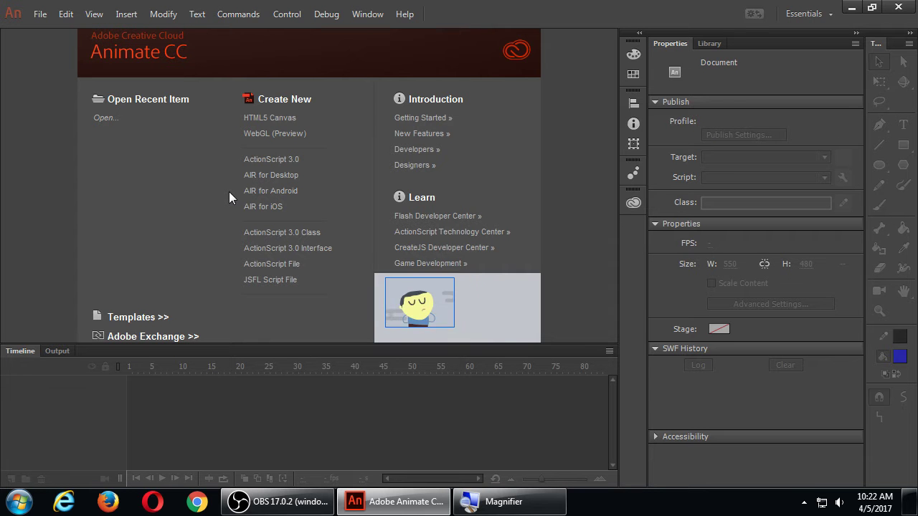
left_click(230, 198)
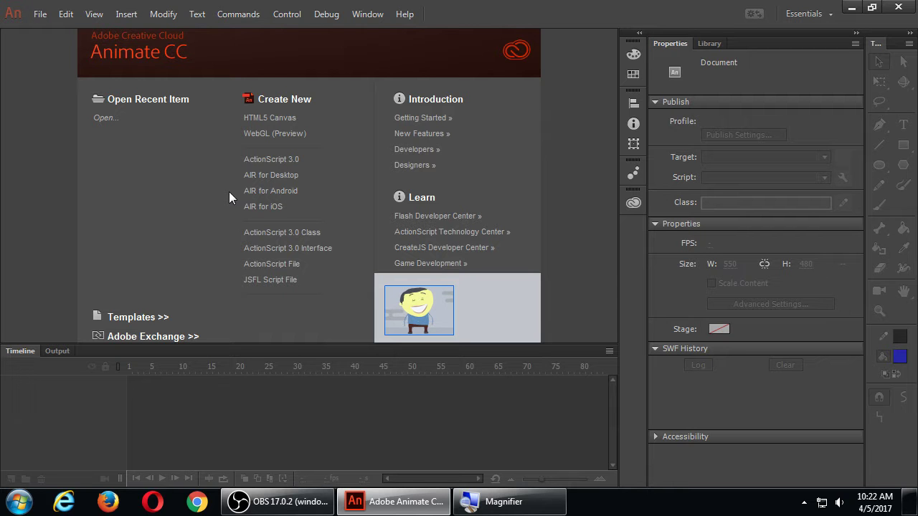
left_click(230, 198)
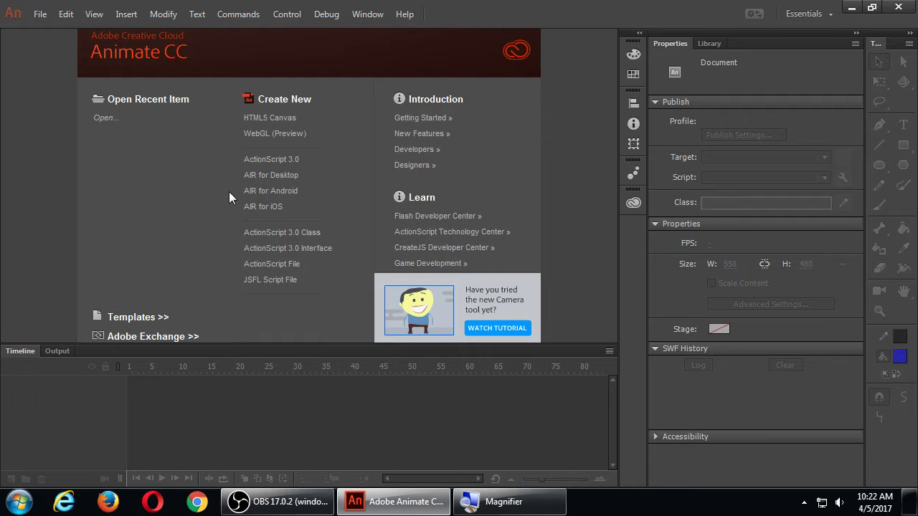
left_click(230, 198)
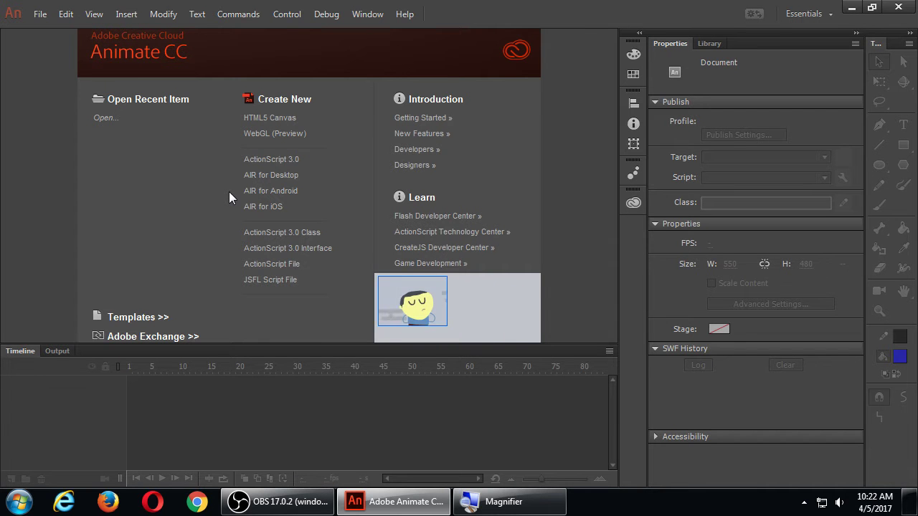
left_click(230, 198)
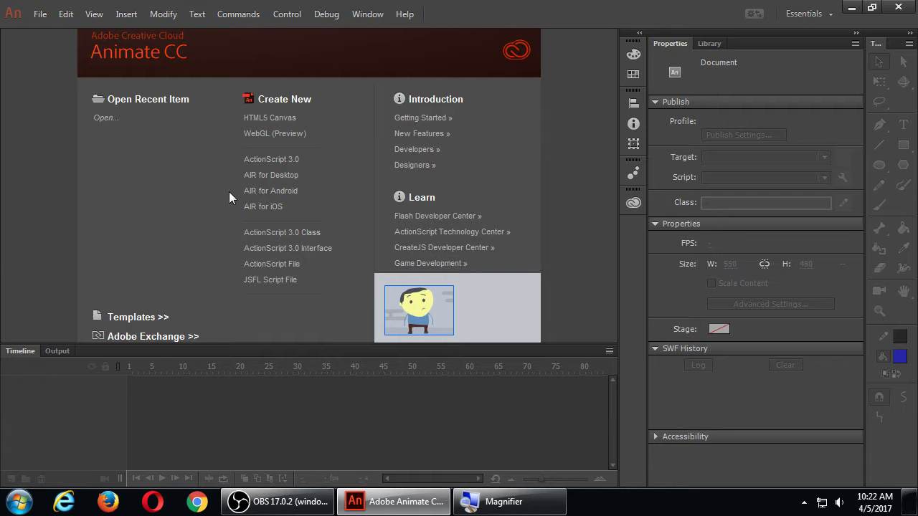
left_click(230, 198)
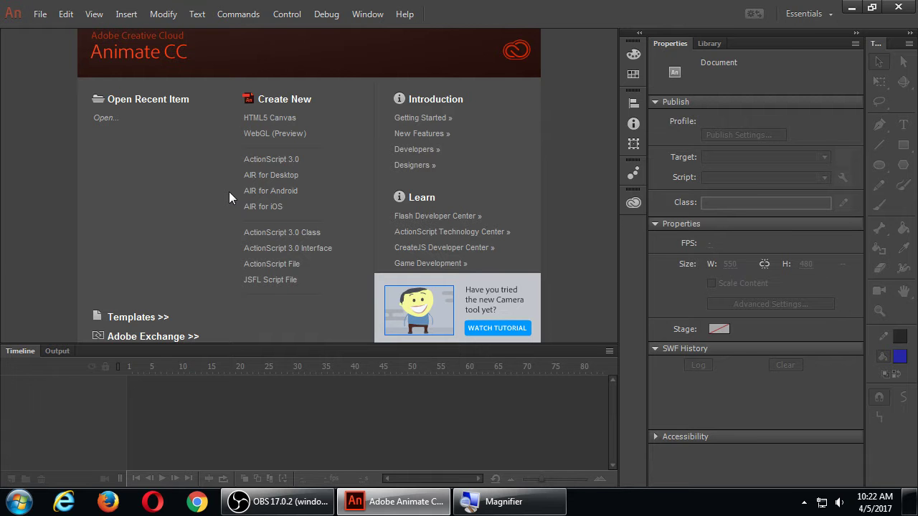
left_click(230, 198)
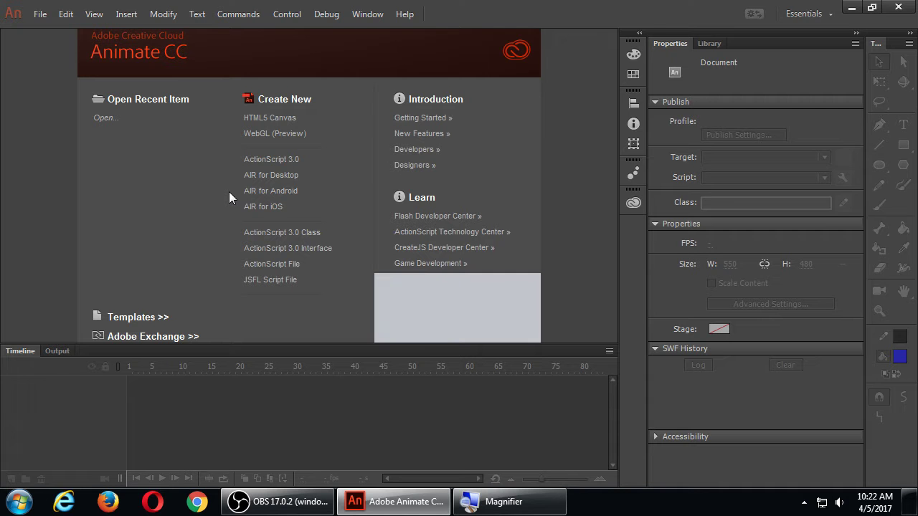
left_click(229, 198)
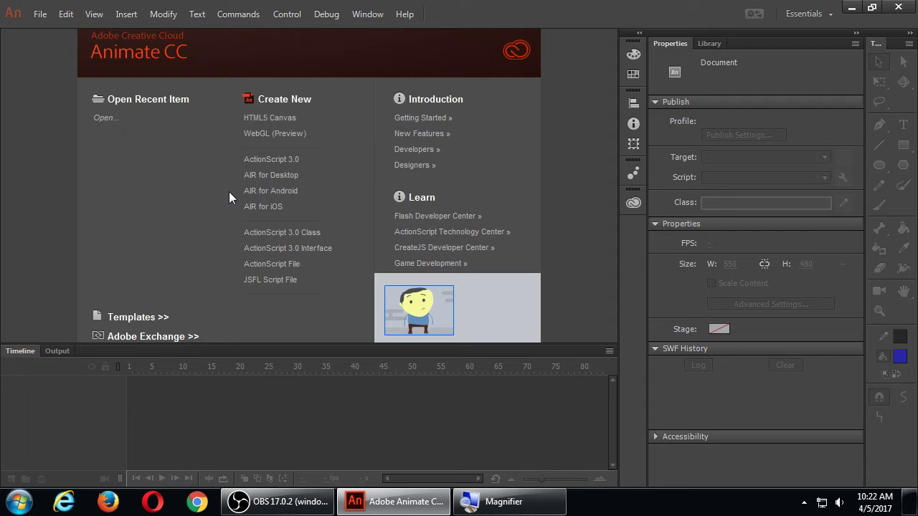
left_click(229, 198)
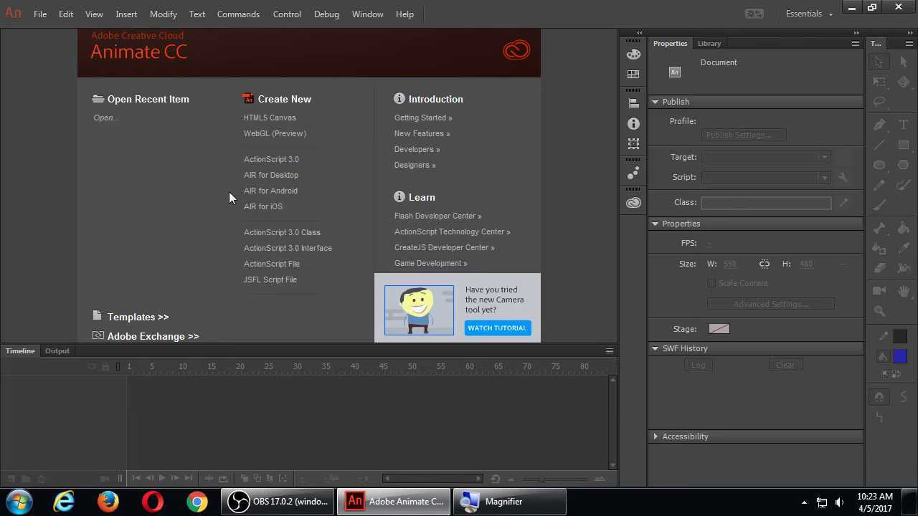
left_click(229, 198)
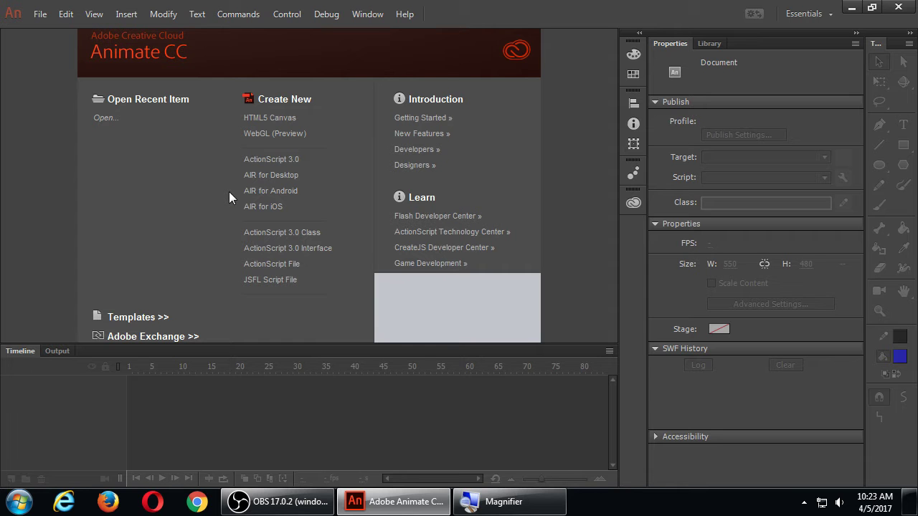
left_click(230, 198)
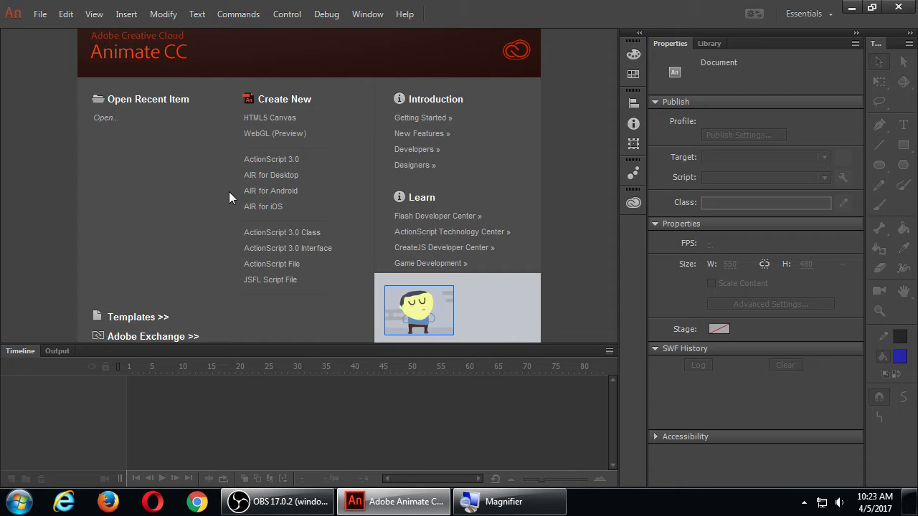
left_click(229, 198)
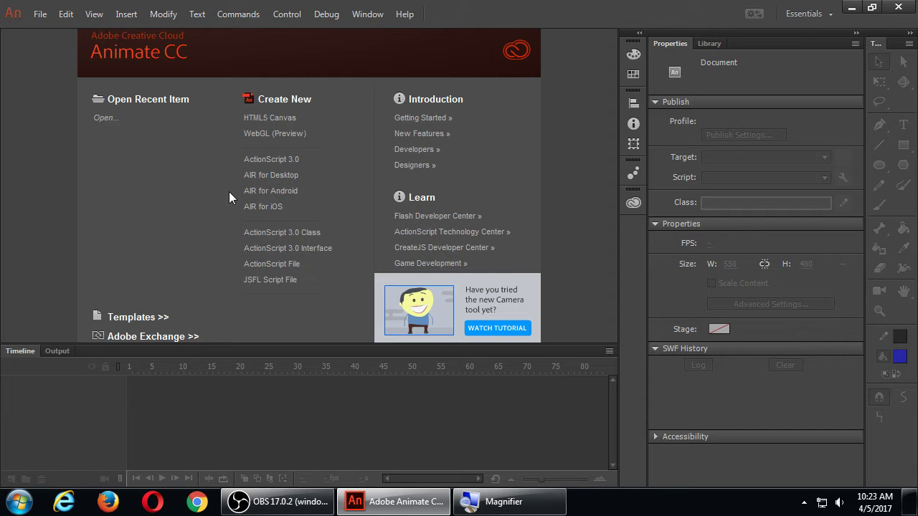
left_click(230, 197)
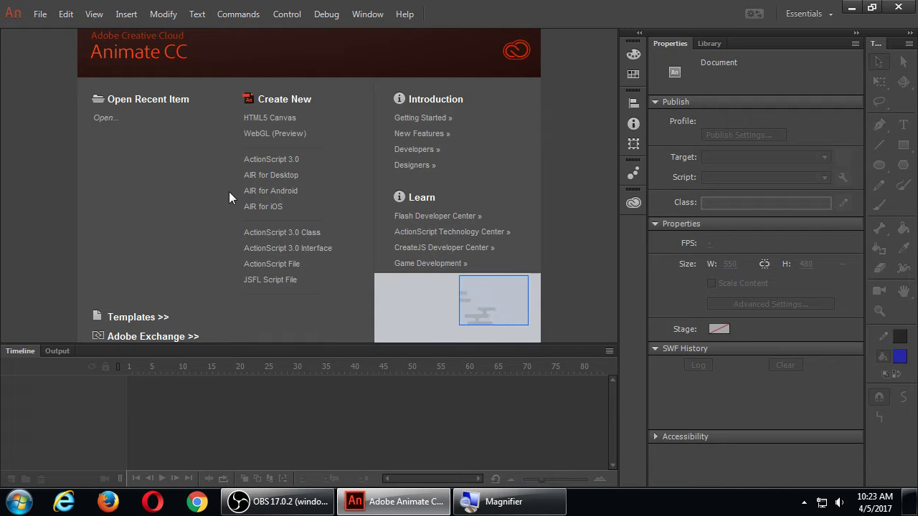
left_click(229, 198)
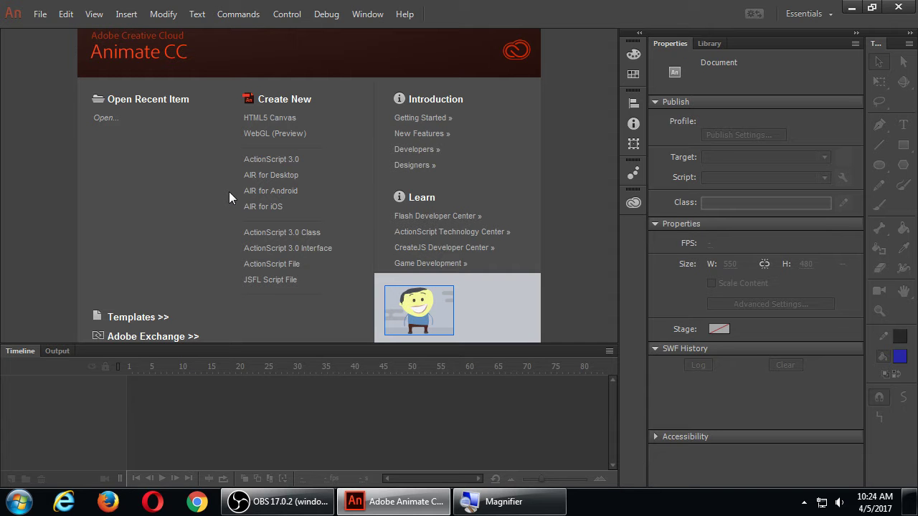
left_click(230, 198)
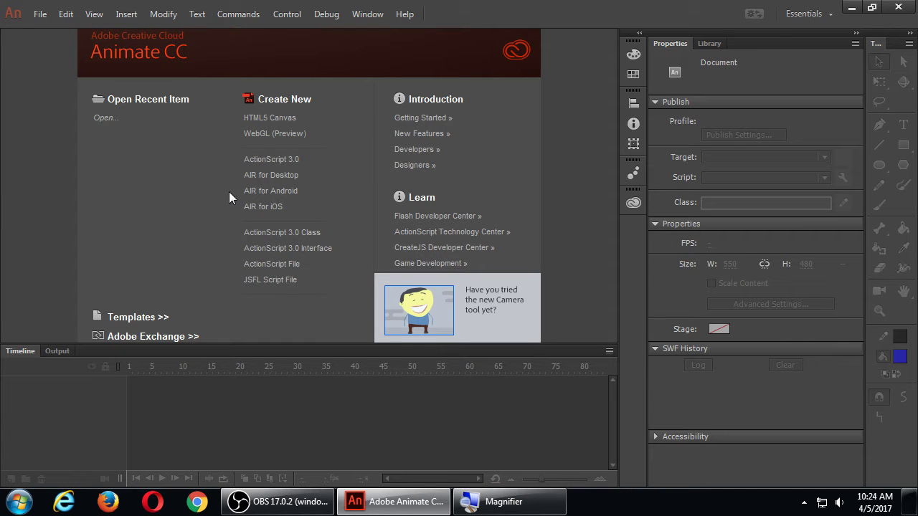
left_click(229, 198)
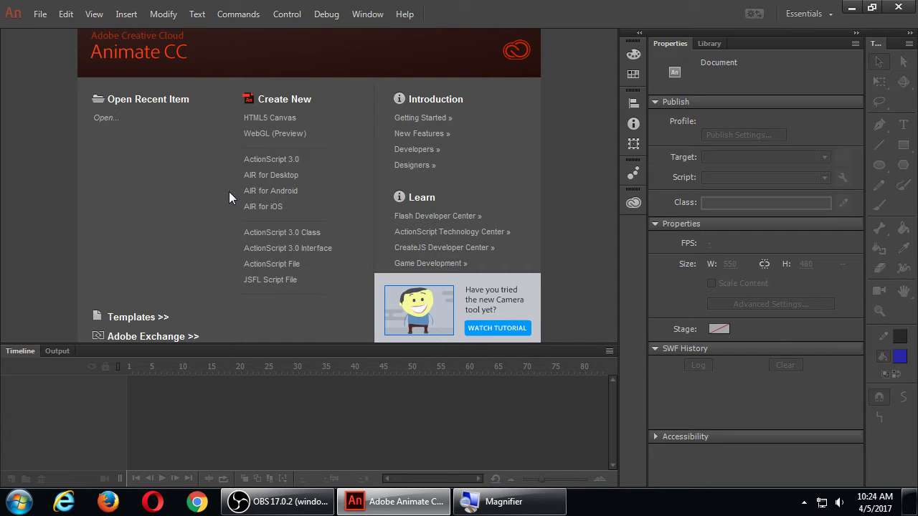
left_click(229, 198)
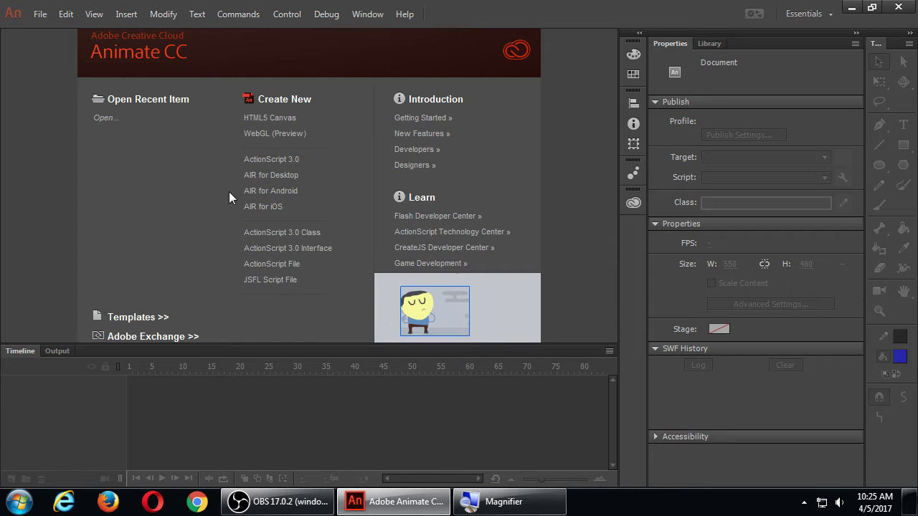
left_click(229, 197)
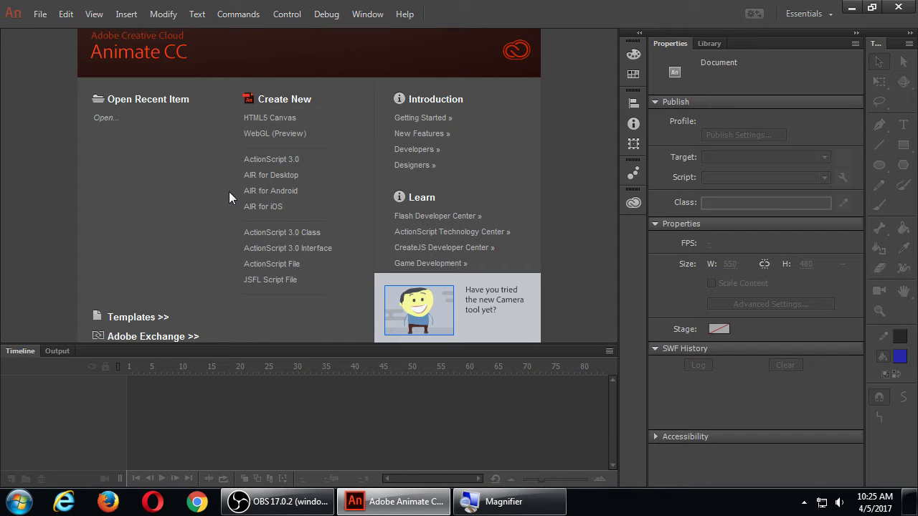
left_click(229, 198)
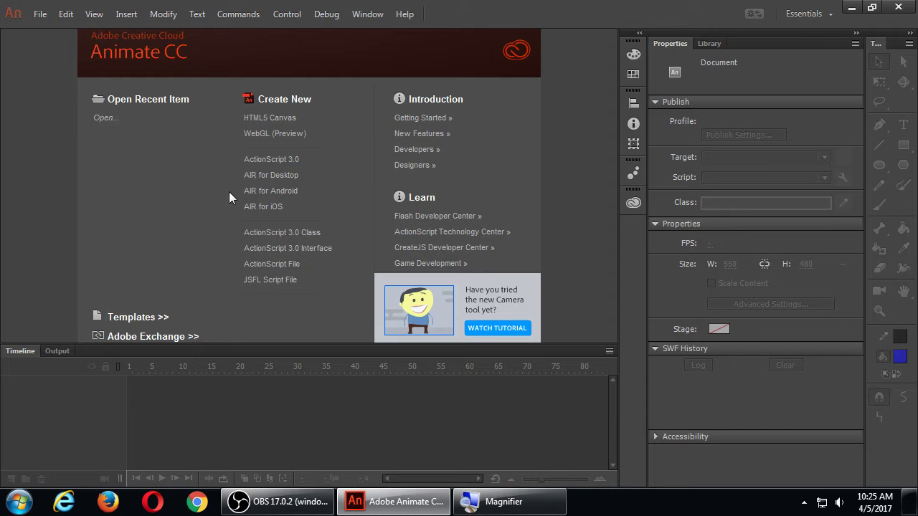
left_click(229, 198)
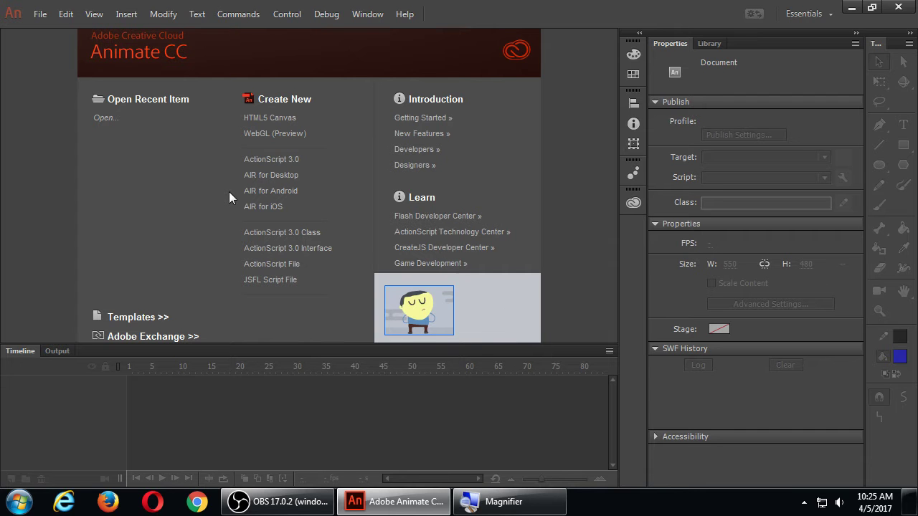
left_click(229, 198)
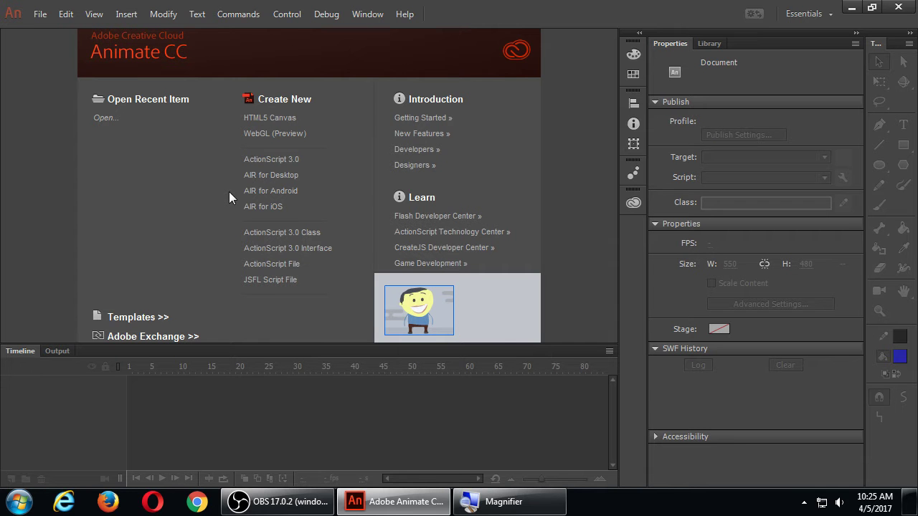
left_click(229, 198)
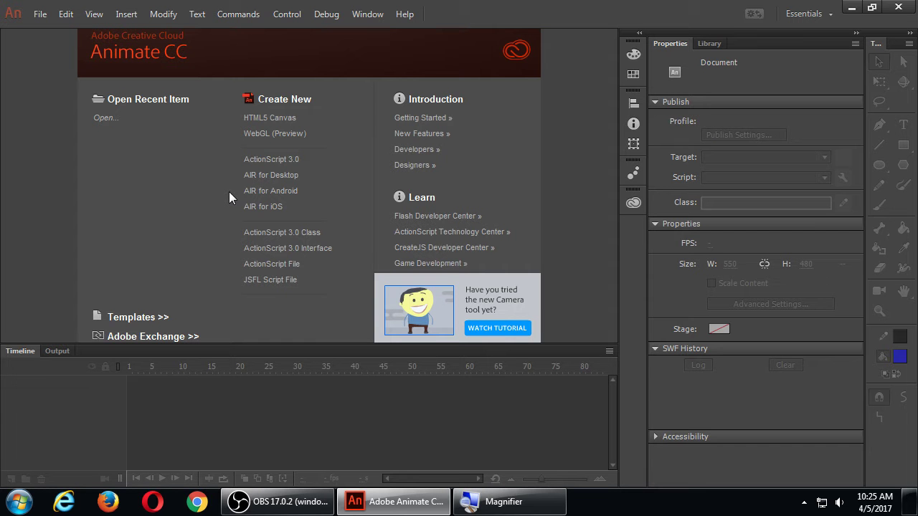
left_click(230, 198)
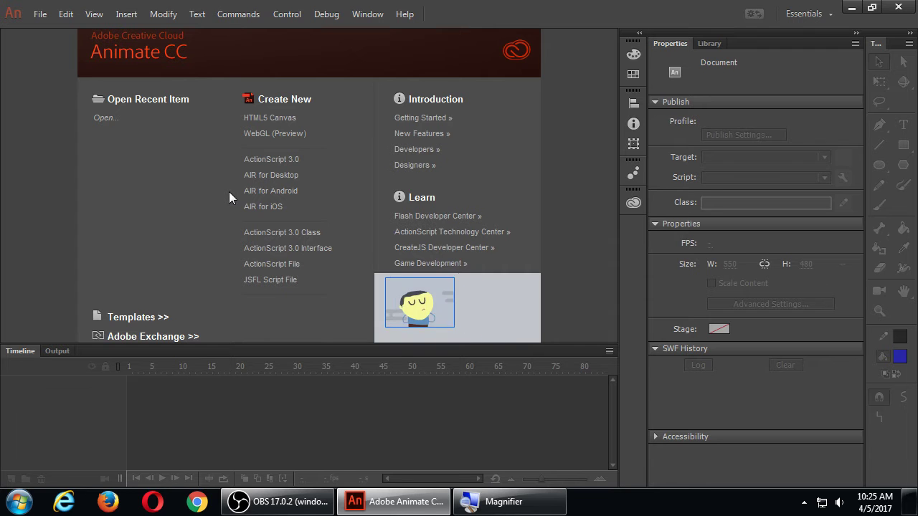
left_click(229, 198)
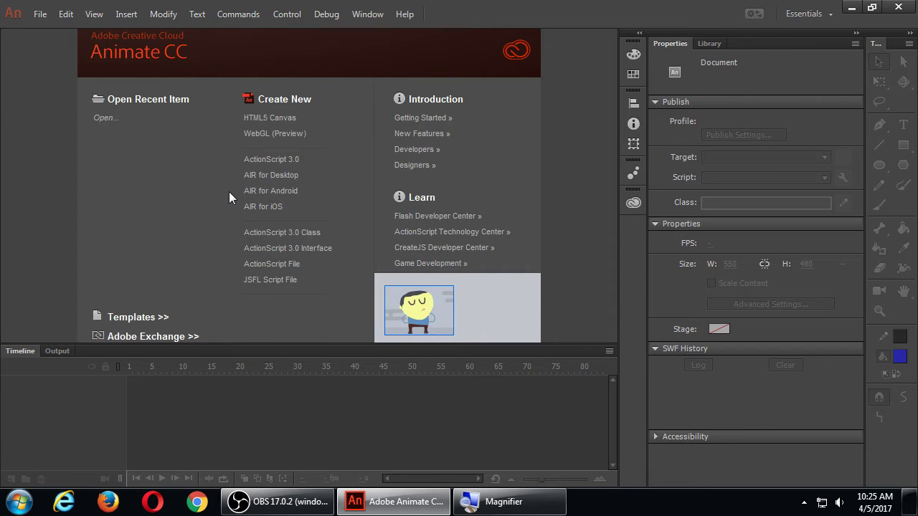
left_click(230, 198)
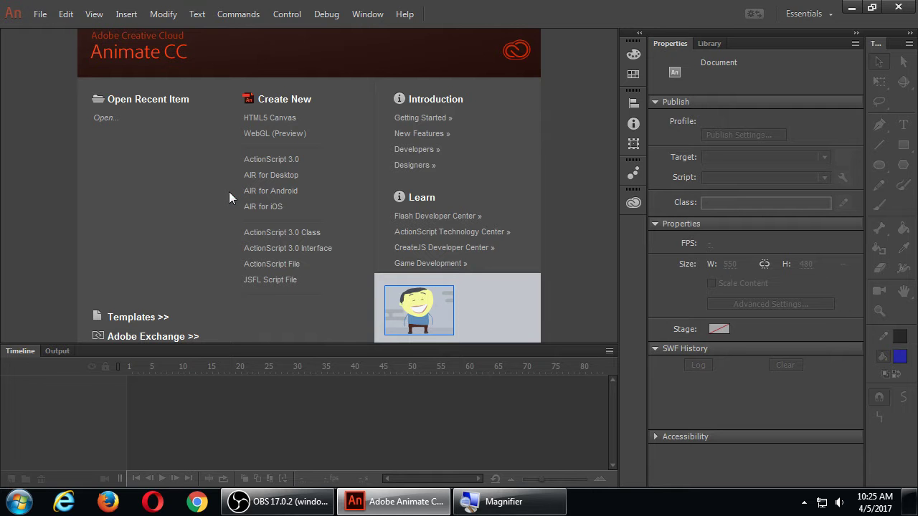
left_click(229, 198)
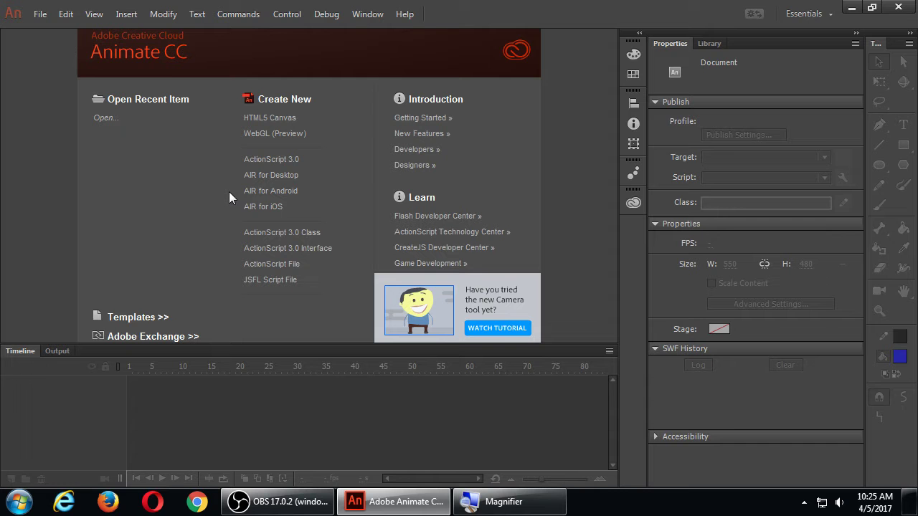
left_click(230, 198)
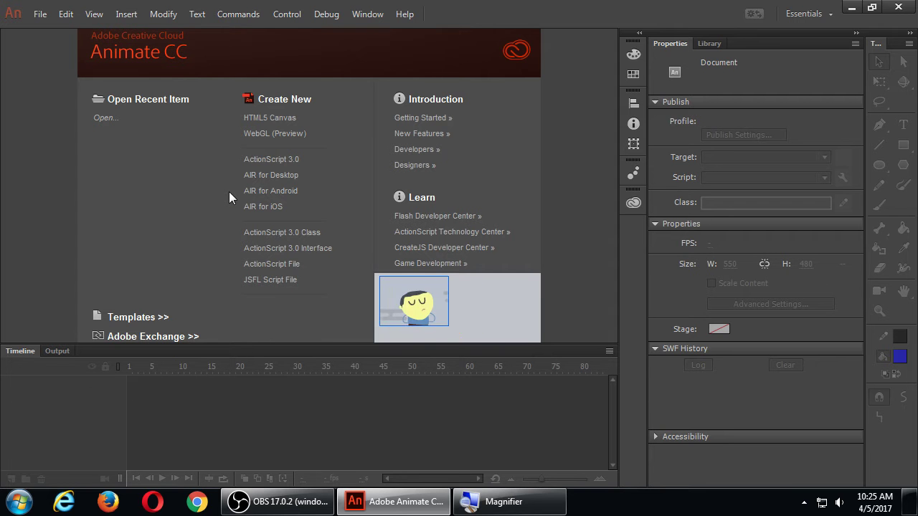
left_click(229, 198)
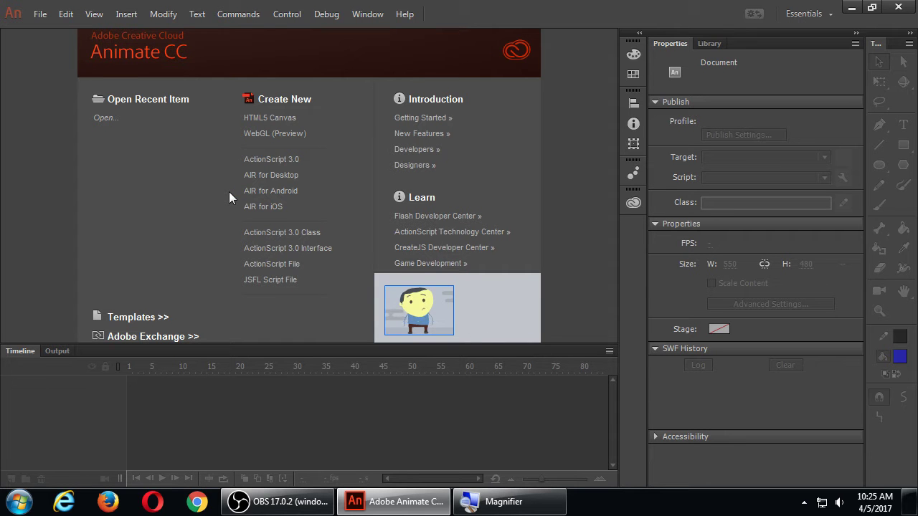
left_click(230, 198)
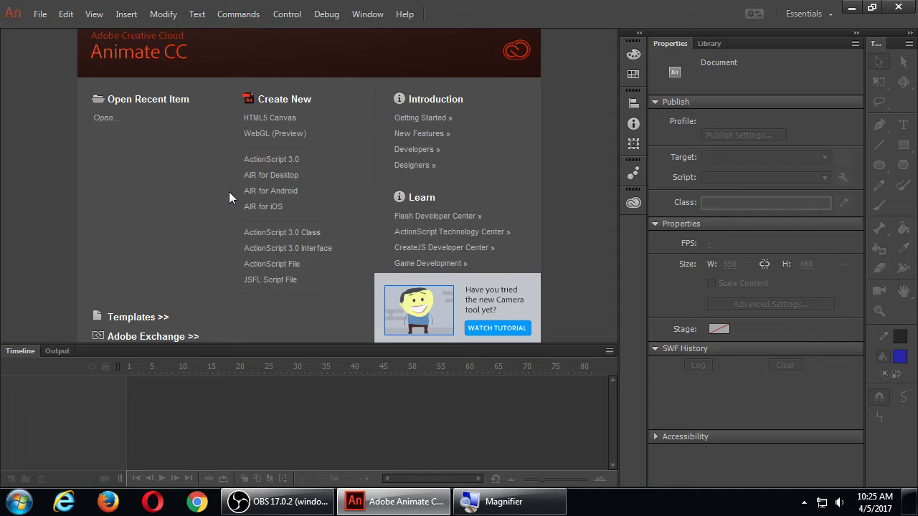
left_click(229, 198)
left_click(230, 198)
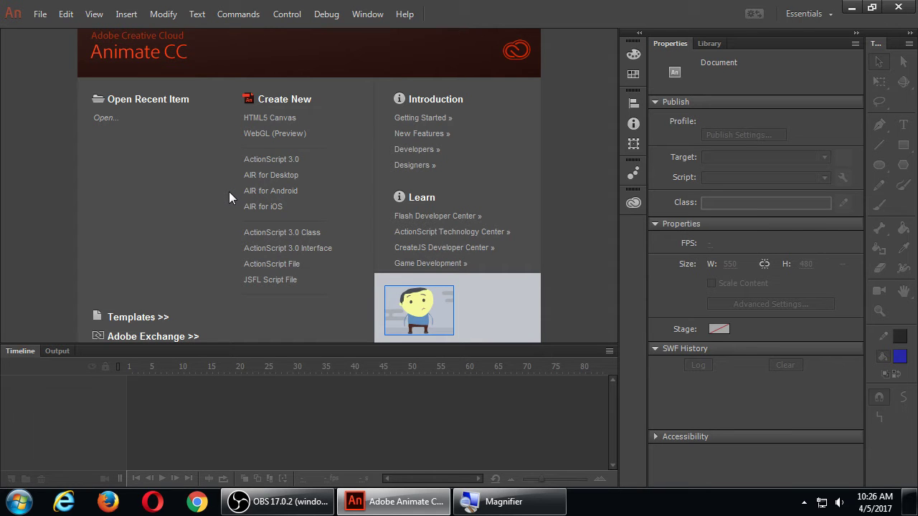
left_click(229, 198)
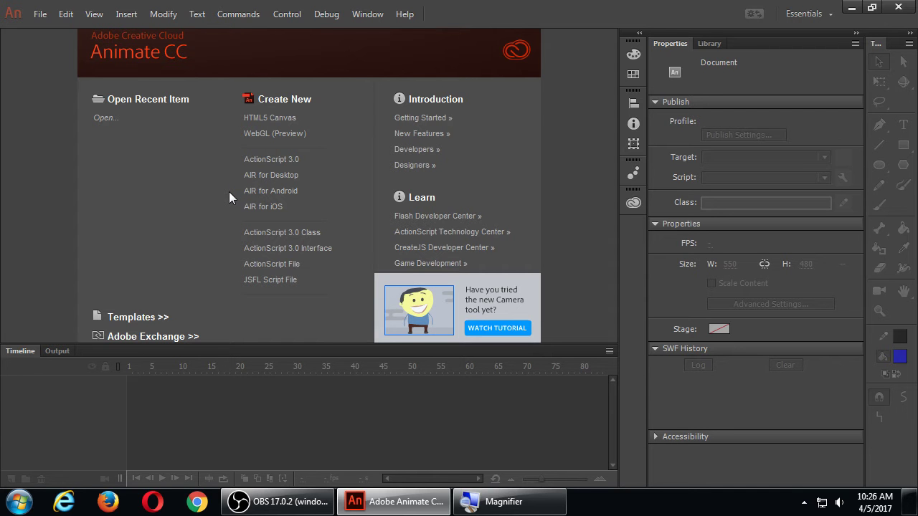
left_click(229, 198)
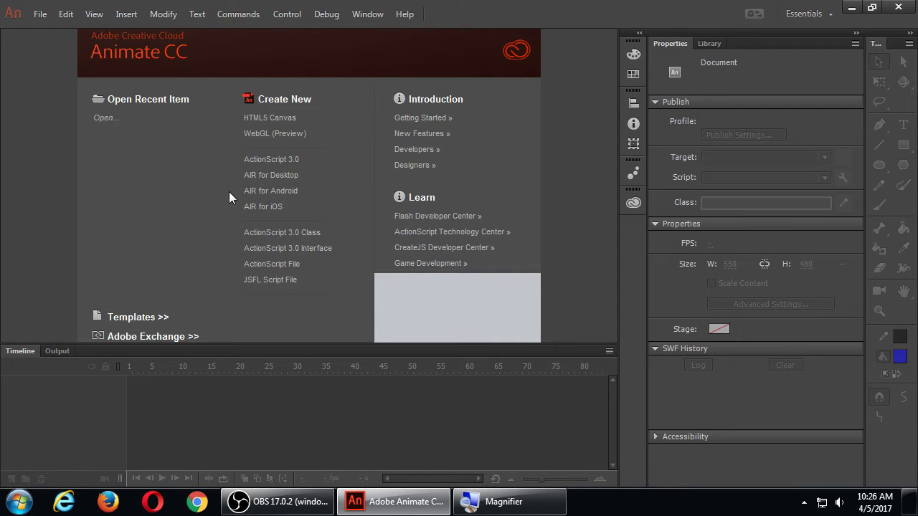
left_click(230, 198)
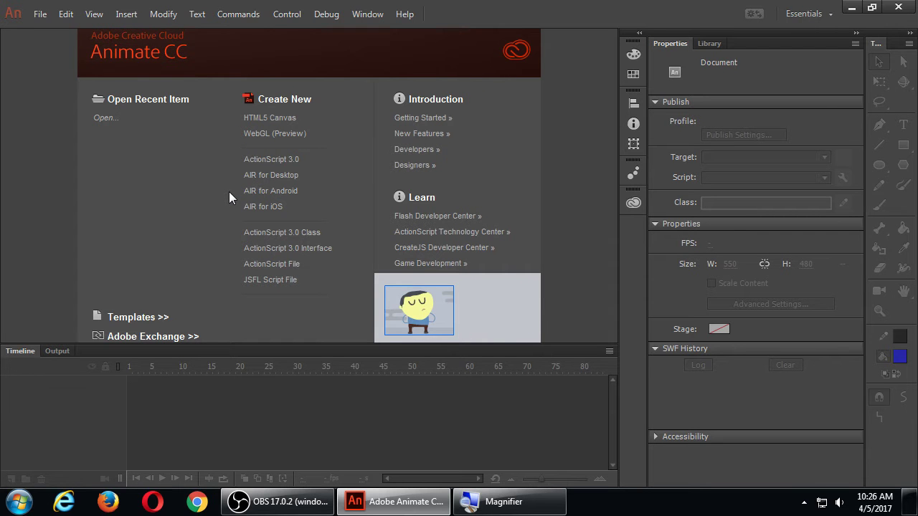
left_click(229, 198)
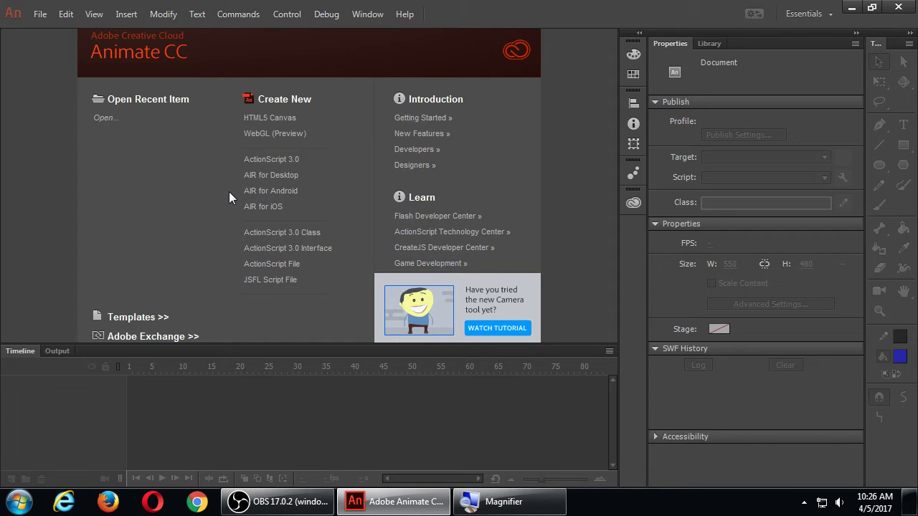
left_click(230, 197)
left_click(230, 197)
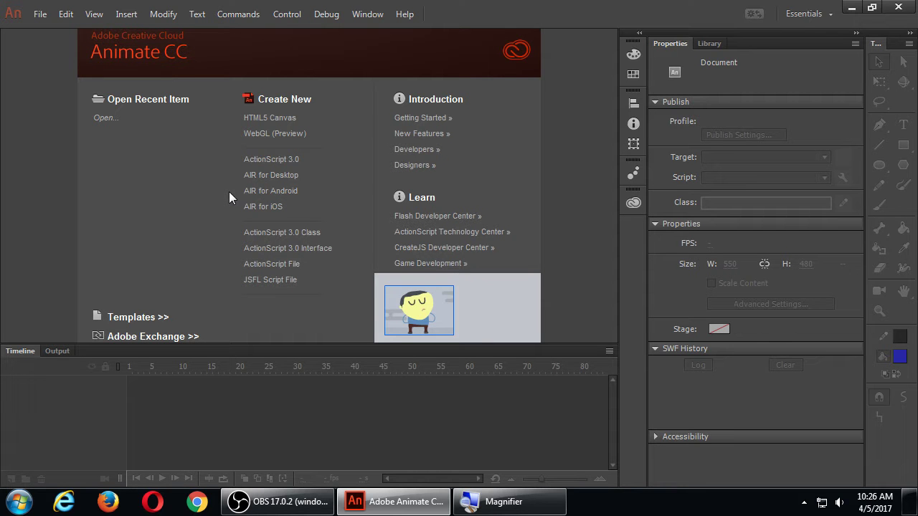
left_click(229, 198)
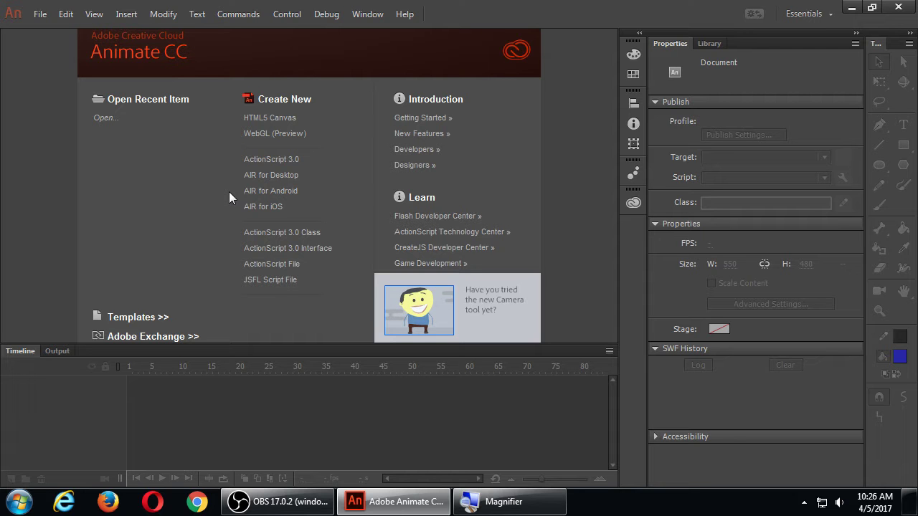
left_click(230, 198)
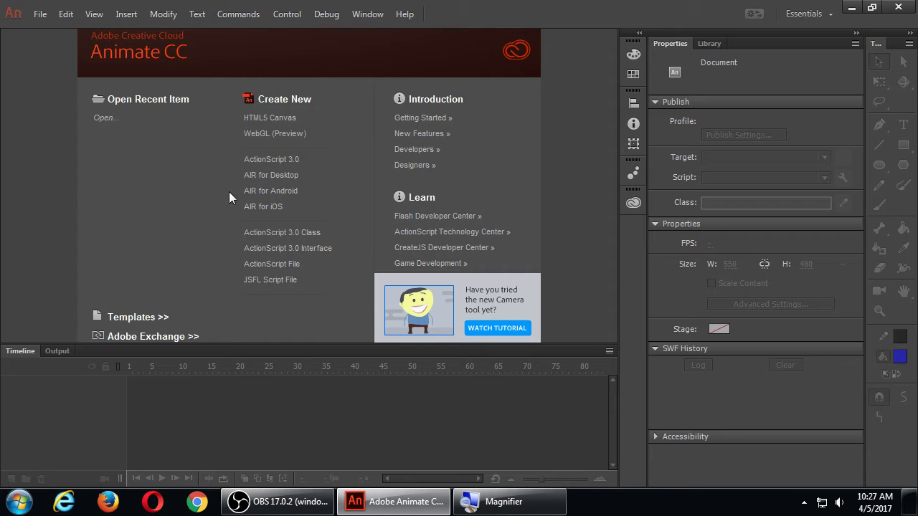
left_click(230, 198)
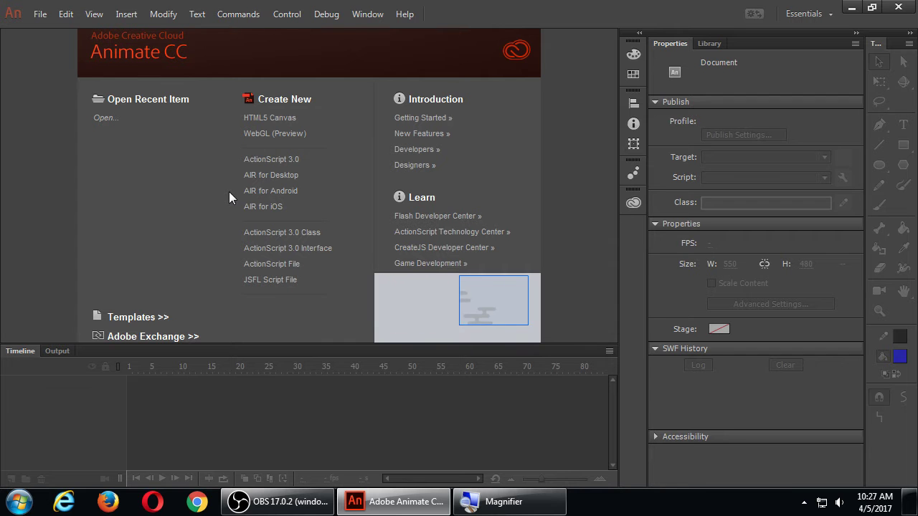
left_click(229, 197)
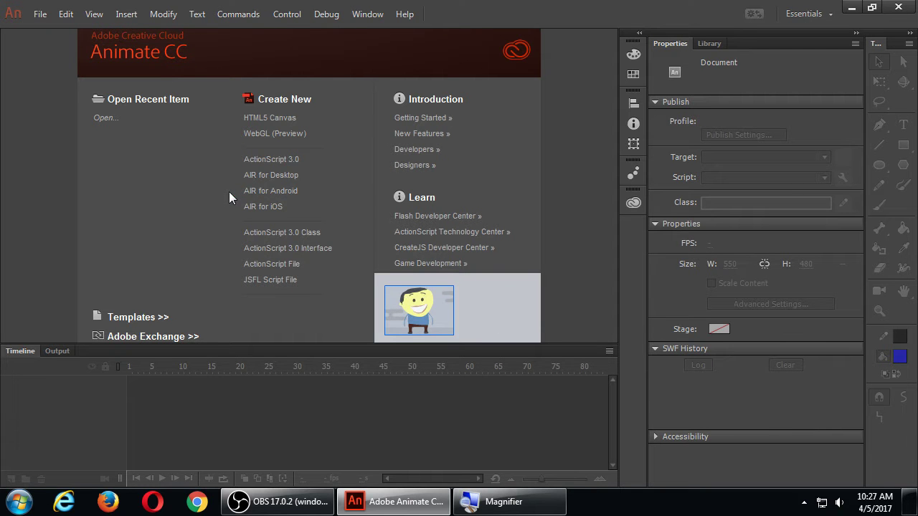
left_click(230, 198)
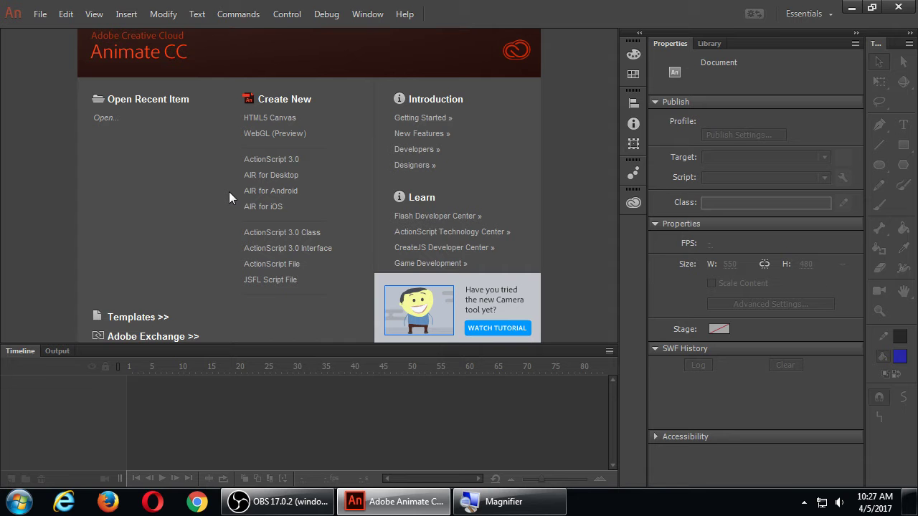
left_click(229, 197)
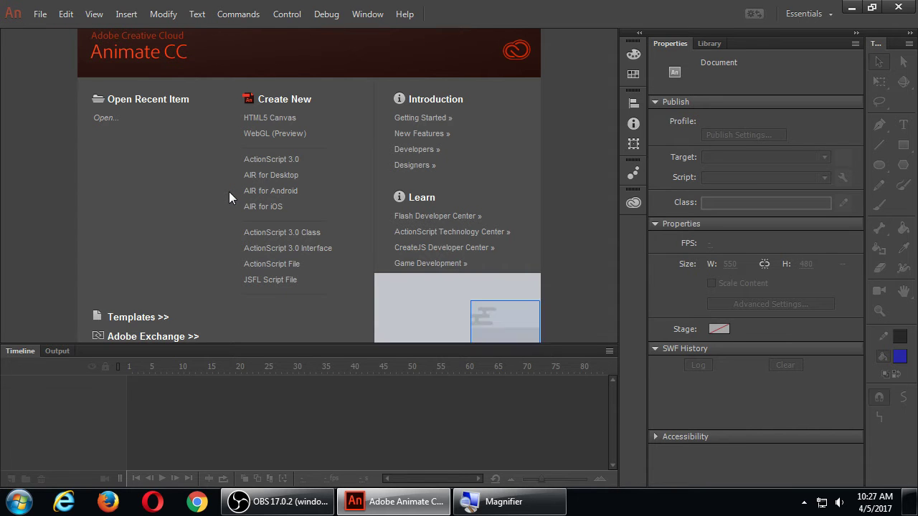
left_click(230, 197)
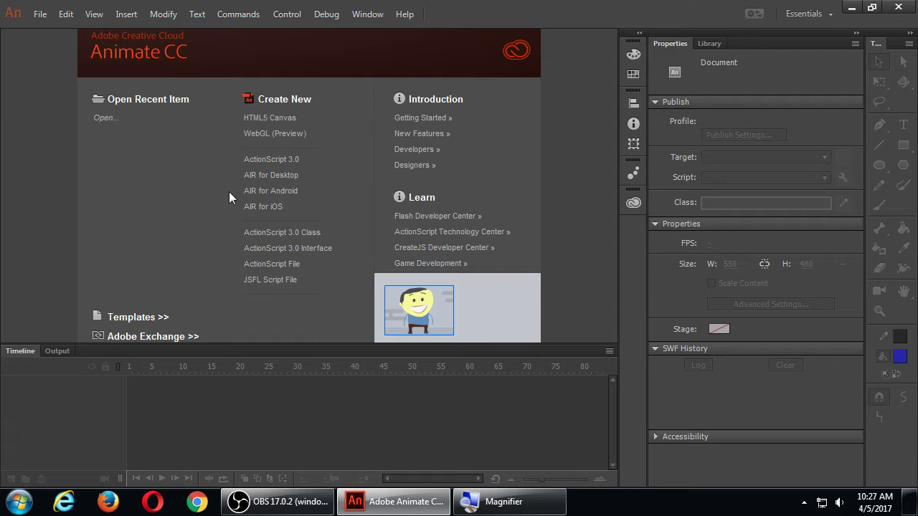
left_click(230, 198)
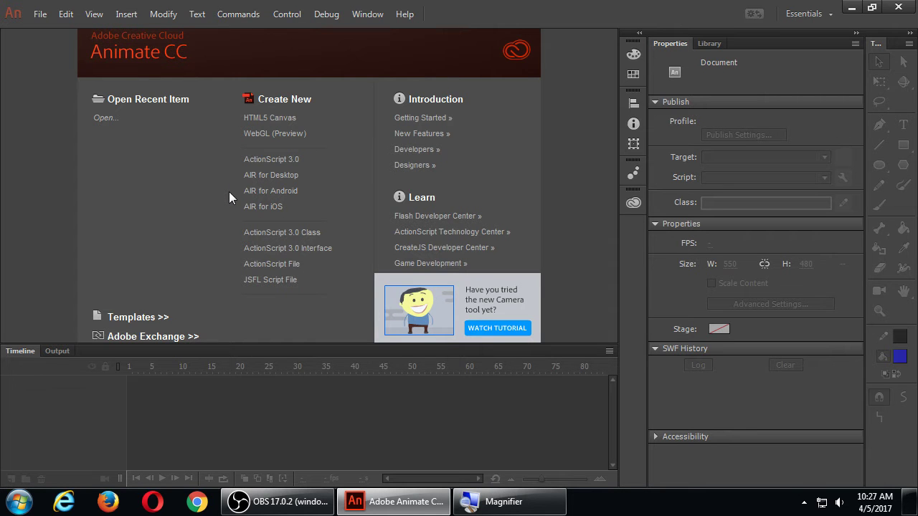
left_click(229, 197)
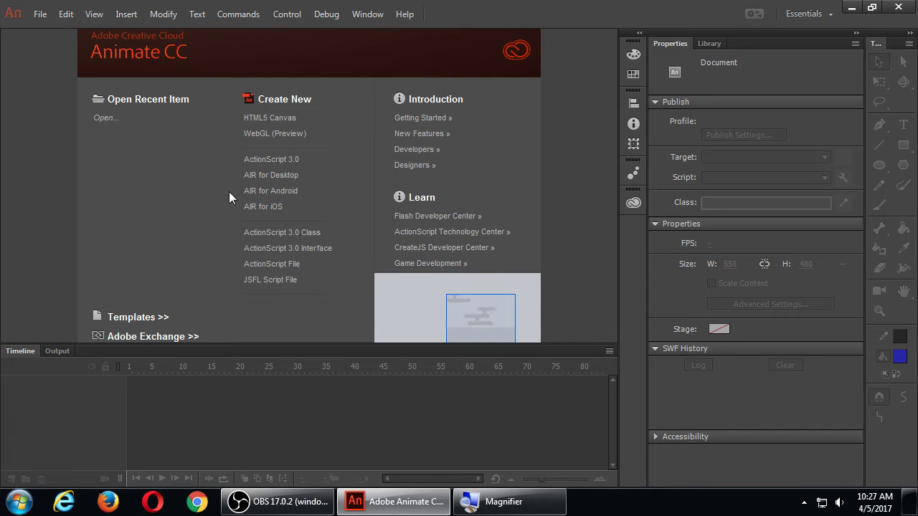
left_click(229, 198)
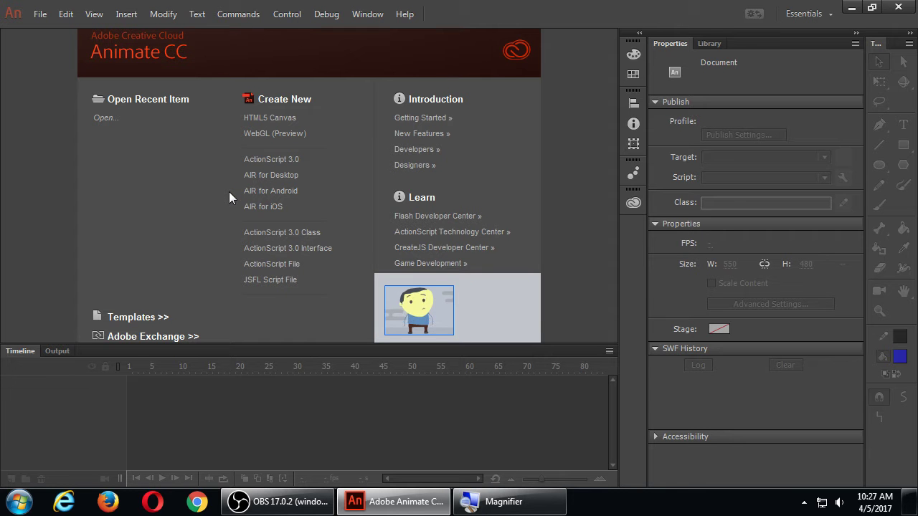
left_click(230, 198)
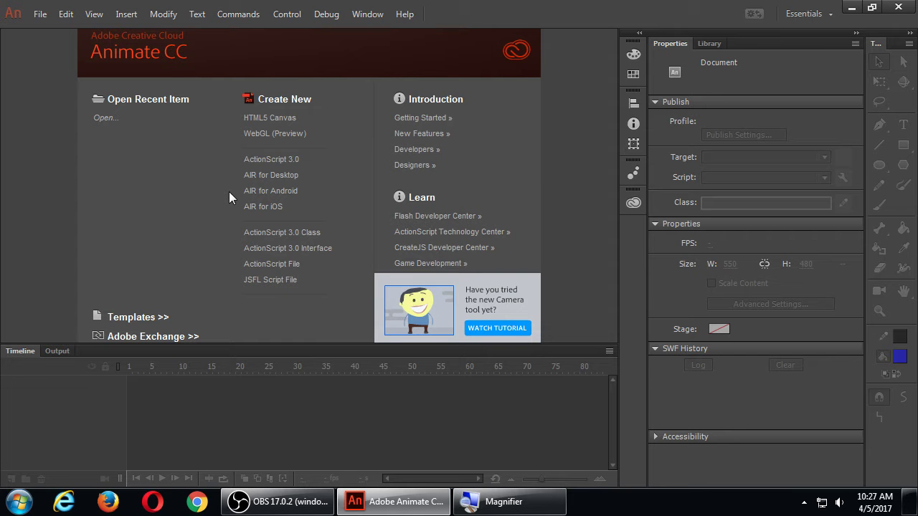
left_click(229, 197)
left_click(230, 197)
left_click(230, 197)
left_click(229, 197)
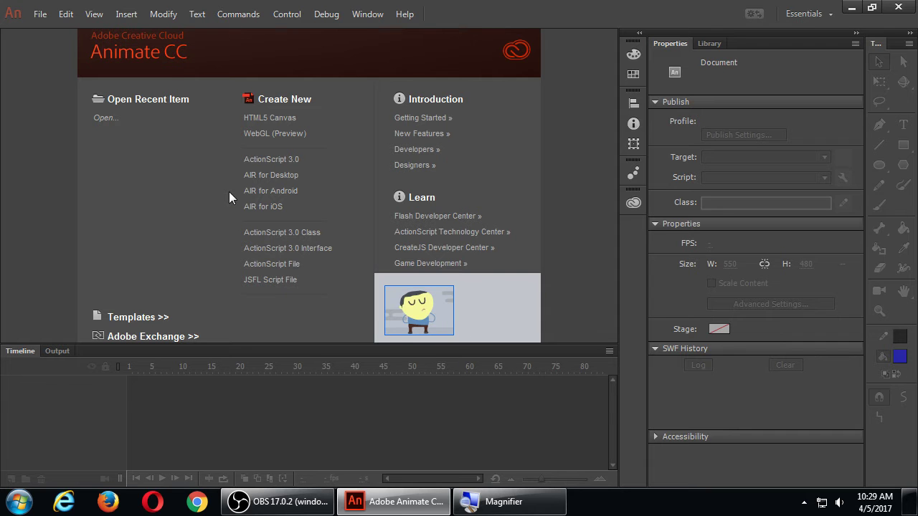
left_click(229, 197)
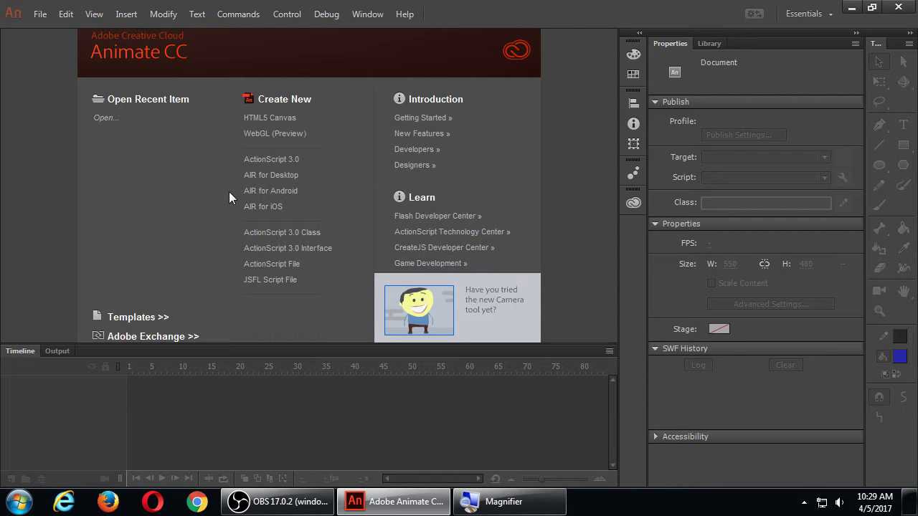
left_click(229, 197)
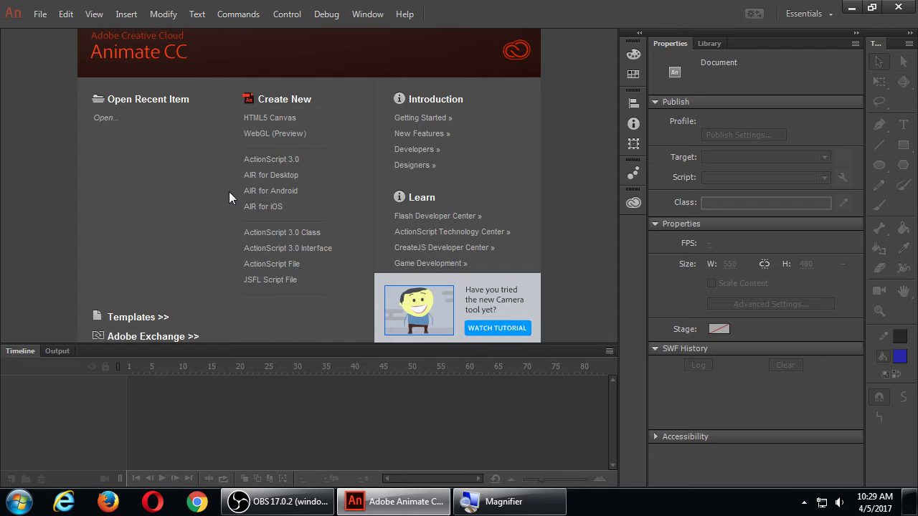
left_click(230, 197)
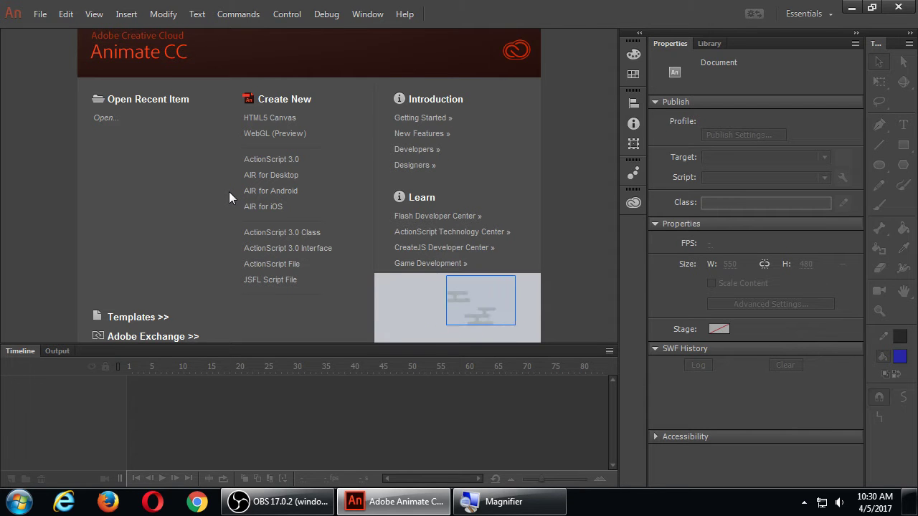
left_click(230, 198)
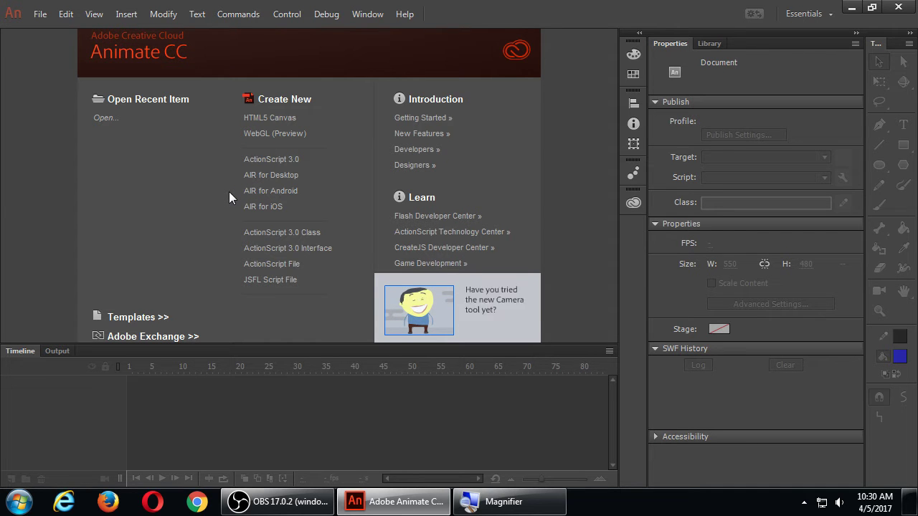
left_click(229, 197)
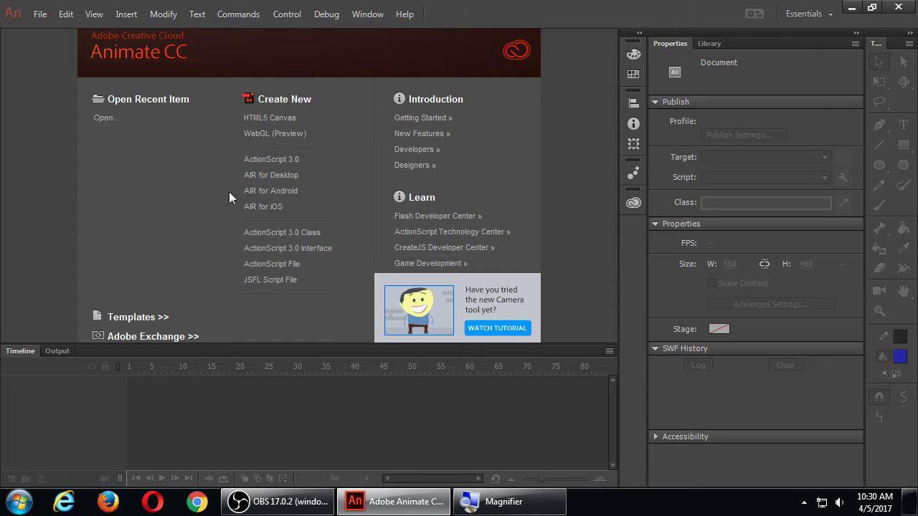
left_click(229, 198)
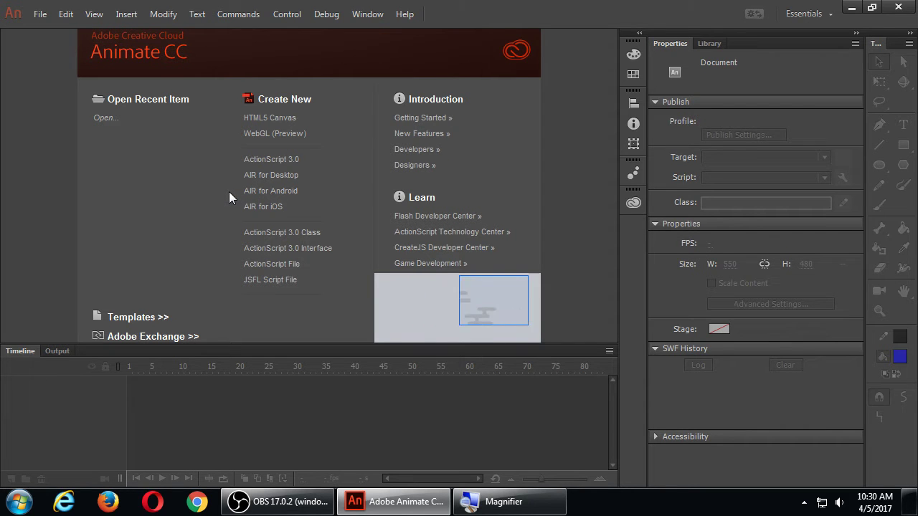
left_click(230, 197)
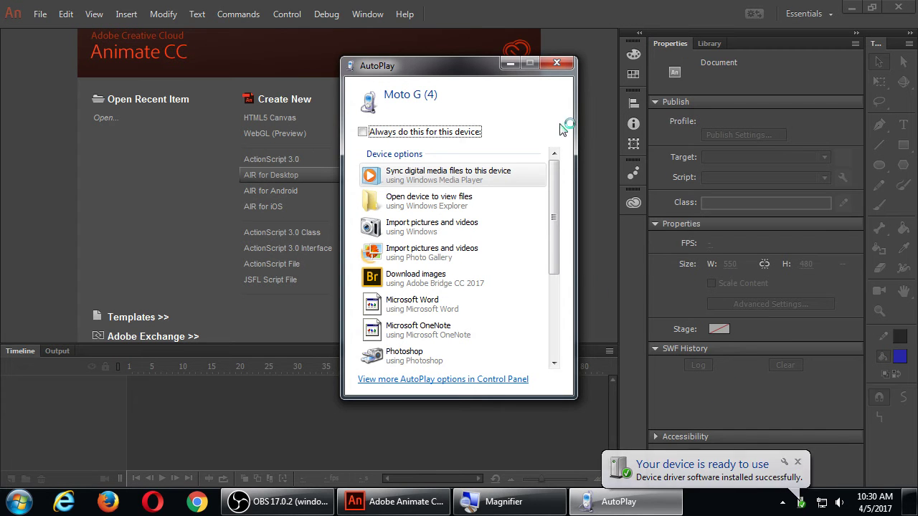
Step: Dismiss the AutoPlay window for the connected phone and create a new AIR for Android document from the welcome screen
left_click(557, 63)
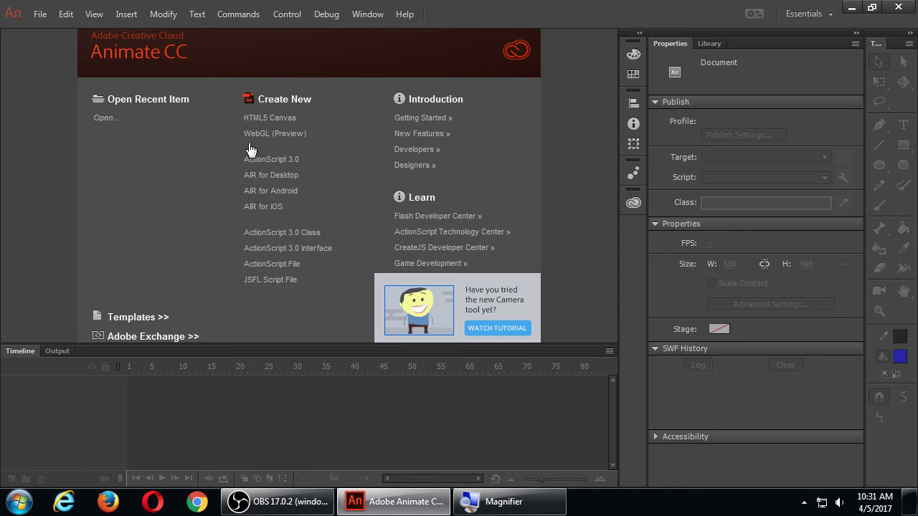
left_click(287, 191)
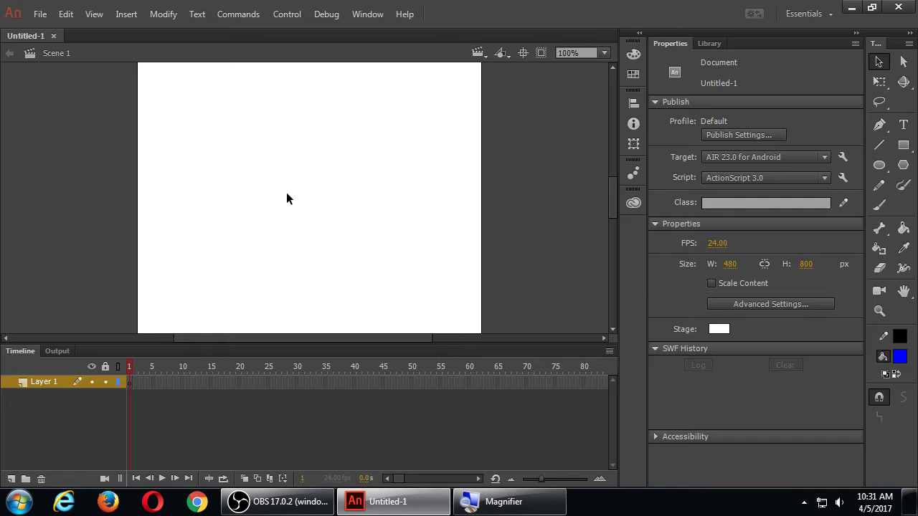
key("ctrl+minus")
key("ctrl+minus")
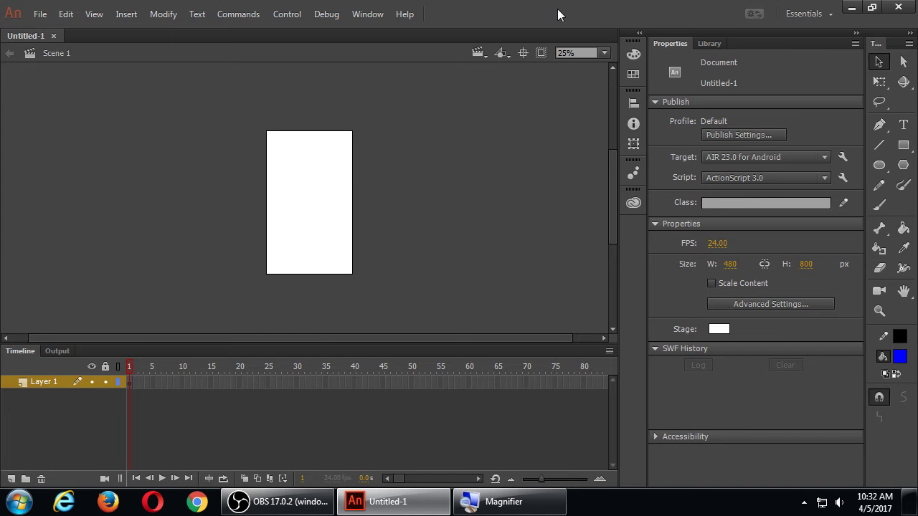
Step: Start saving the untitled document under a new name and choose the 16Gb (E:) drive as the location
left_click(40, 14)
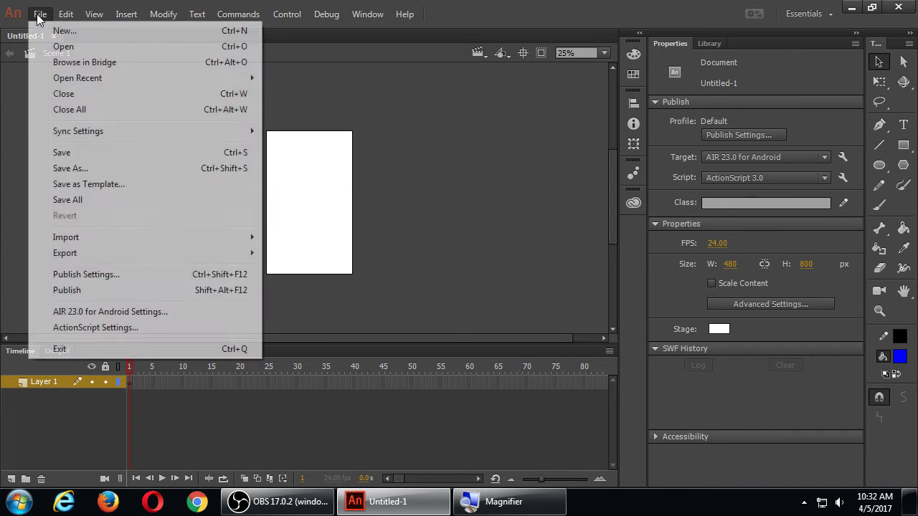
left_click(102, 171)
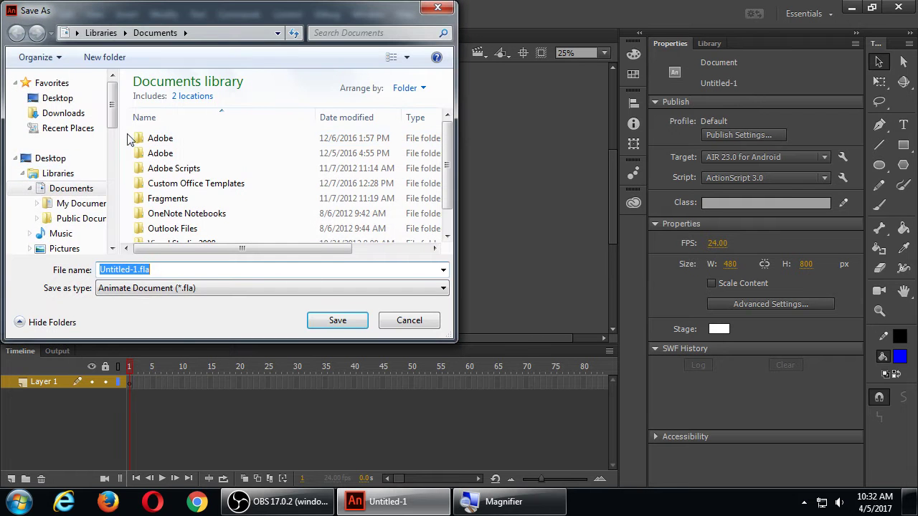
left_click(30, 188)
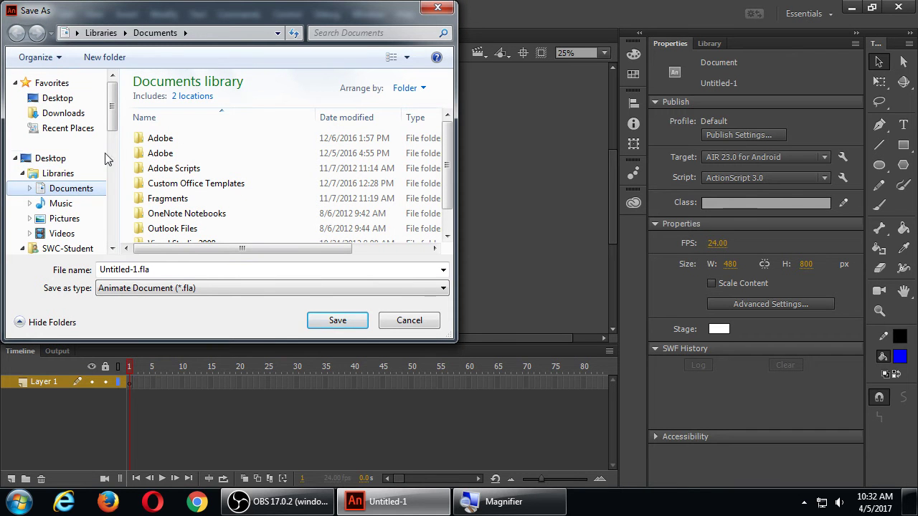
scroll(115, 170, "down", 5)
scroll(115, 170, "down", 3)
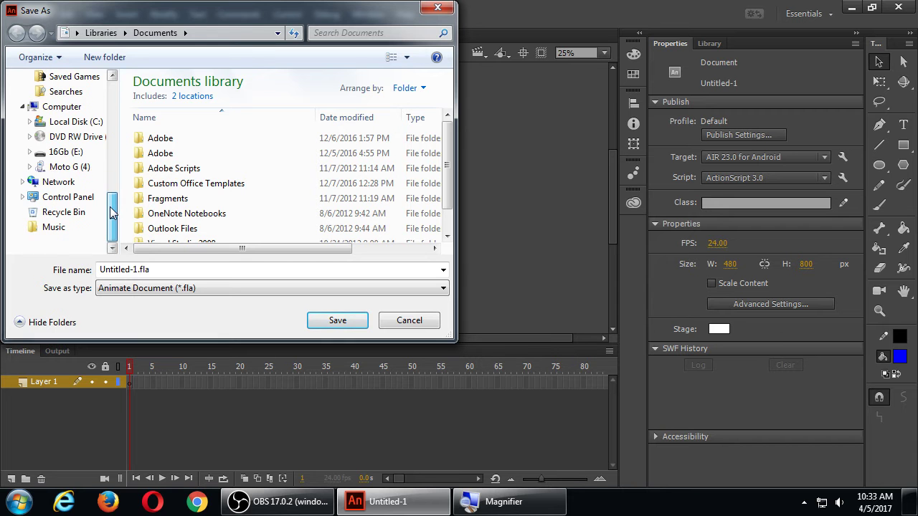
scroll(81, 165, "up", 7)
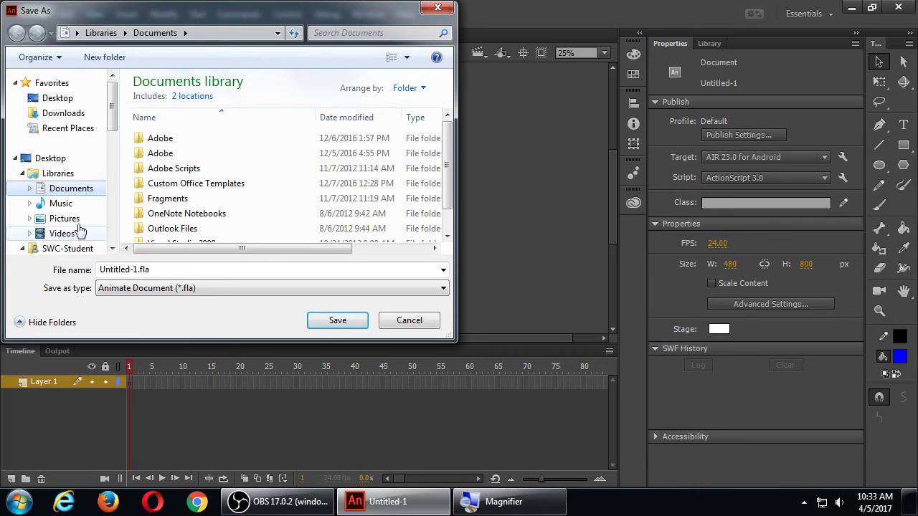
scroll(111, 228, "down", 3)
scroll(112, 231, "down", 3)
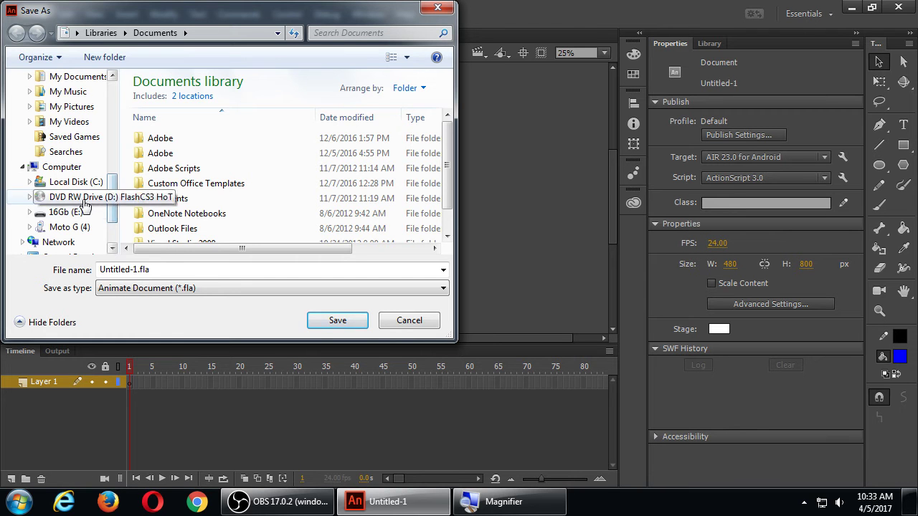
left_click(66, 213)
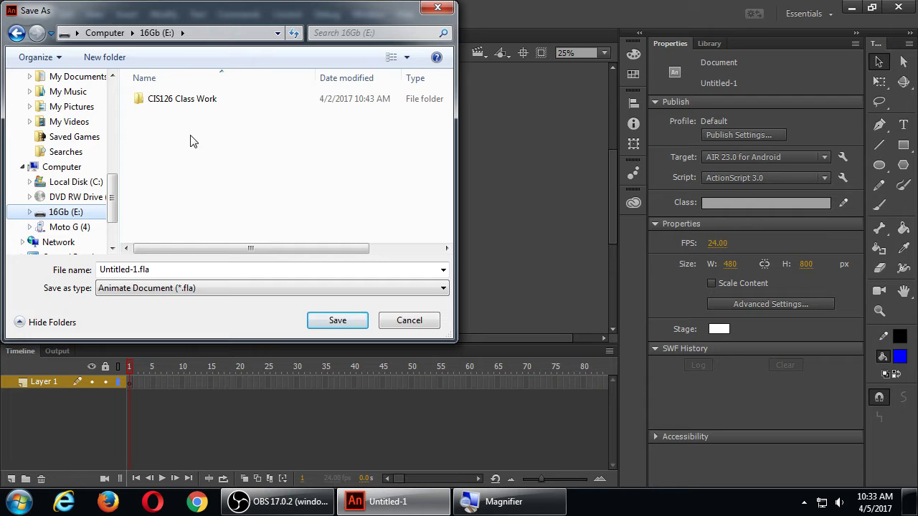
Step: Name the file myapp2017-04-05 and save it as an Animate Document
left_click(192, 267)
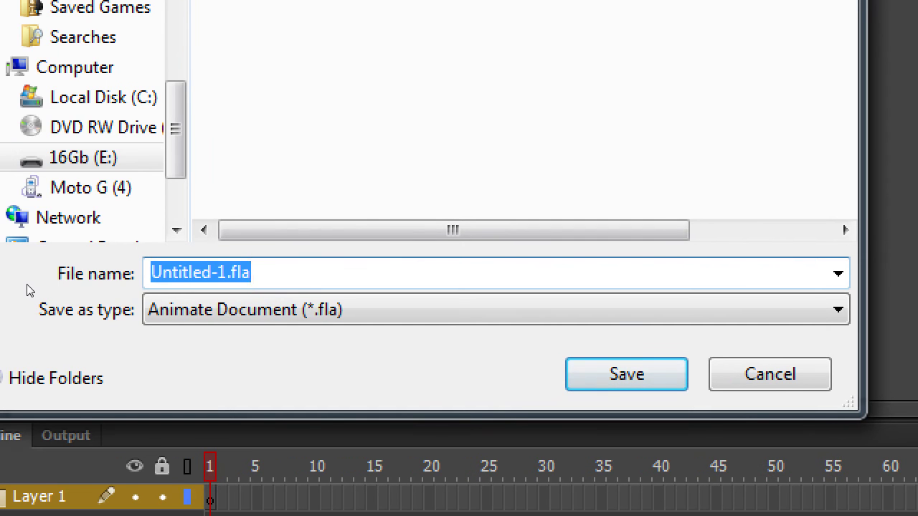
type("myapp")
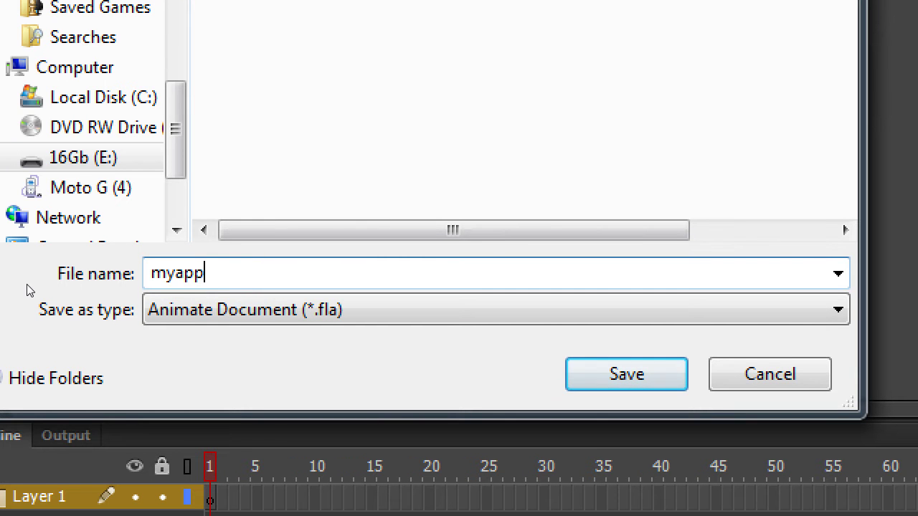
type("2017-04-")
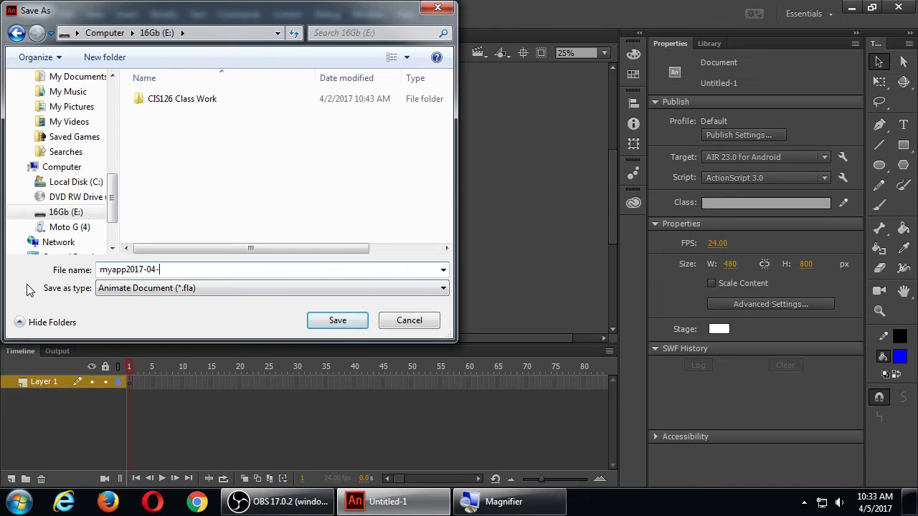
mouse_move(887, 509)
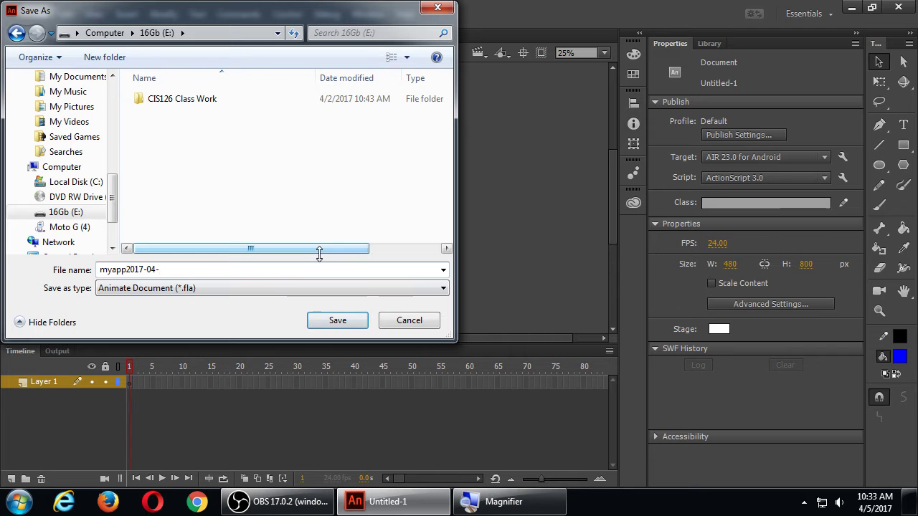
type("05")
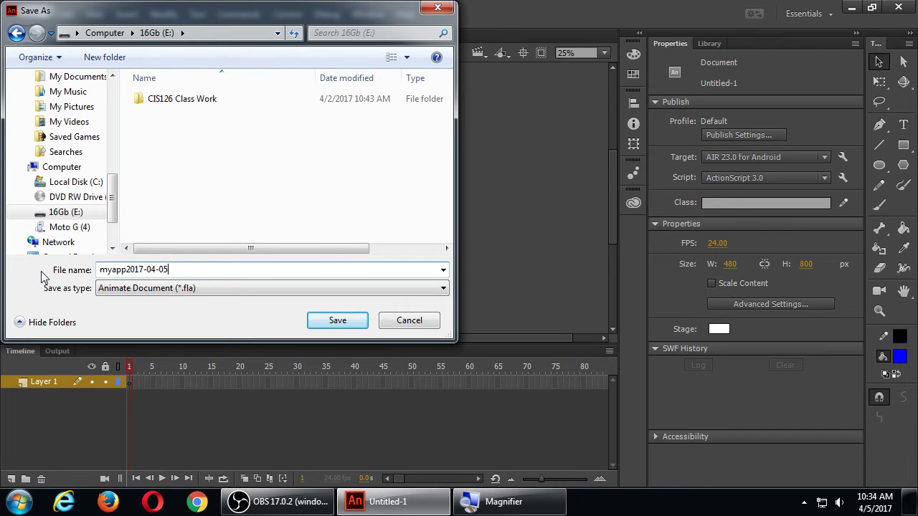
left_click(338, 321)
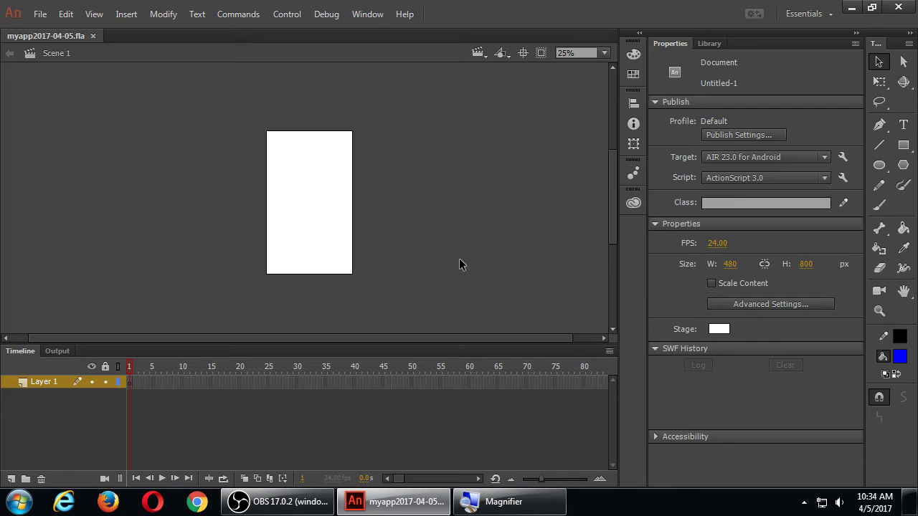
Step: Draw a small blue smiley face on the stage with the Brush Tool and save the document
key("b")
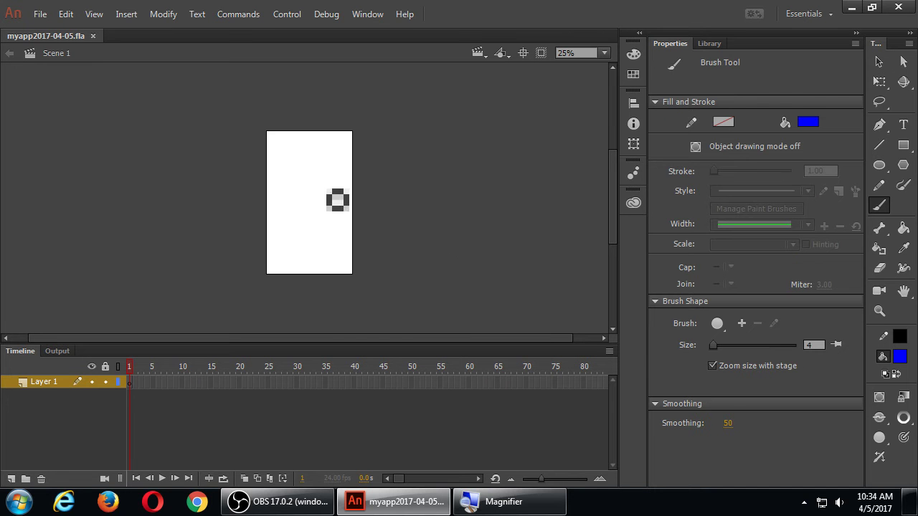
mouse_move(308, 176)
left_mouse_down()
mouse_move(334, 242)
mouse_move(310, 177)
mouse_move(309, 202)
mouse_move(329, 212)
left_mouse_up()
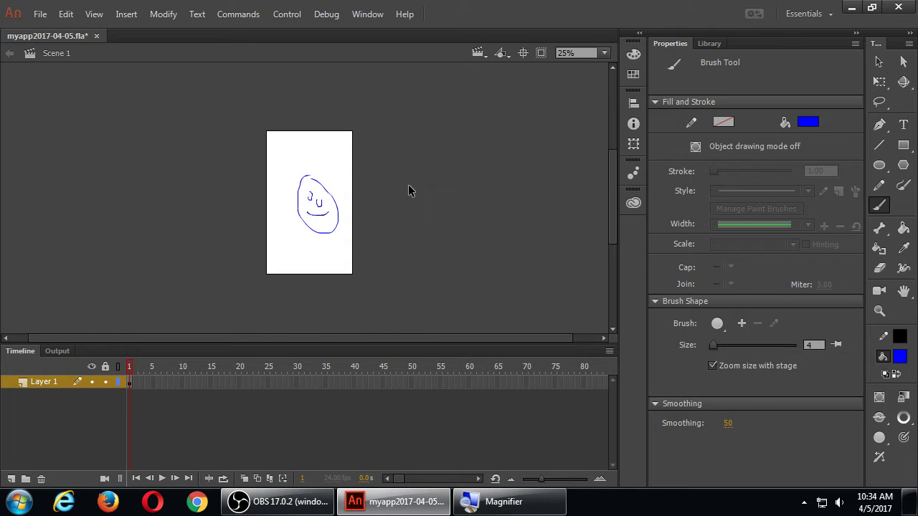
key("ctrl+s")
Step: Try to open the AIR 23.0 for Android settings for the saved document
left_click(41, 14)
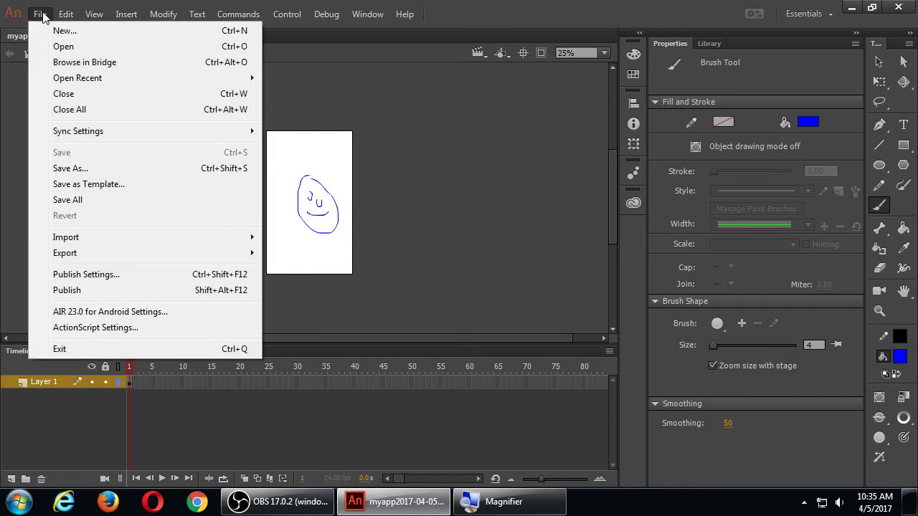
left_click(185, 312)
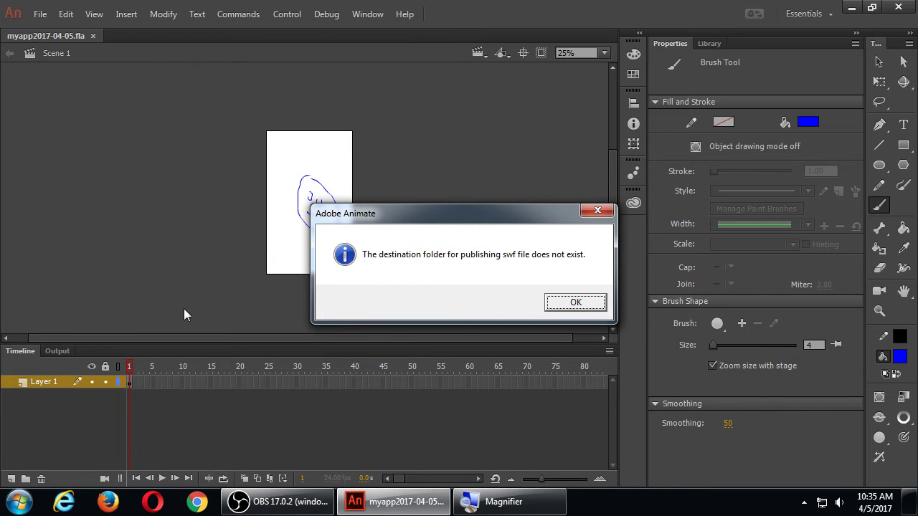
key("Return")
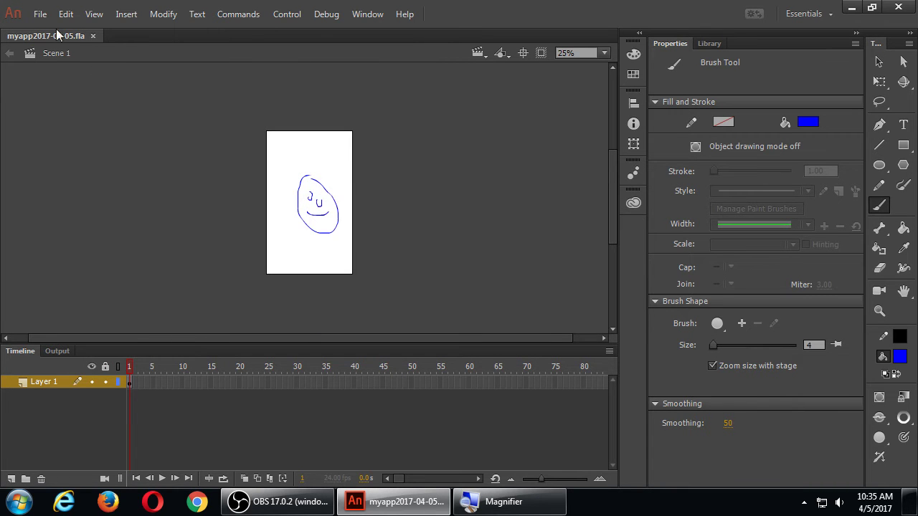
left_click(40, 14)
left_click(104, 315)
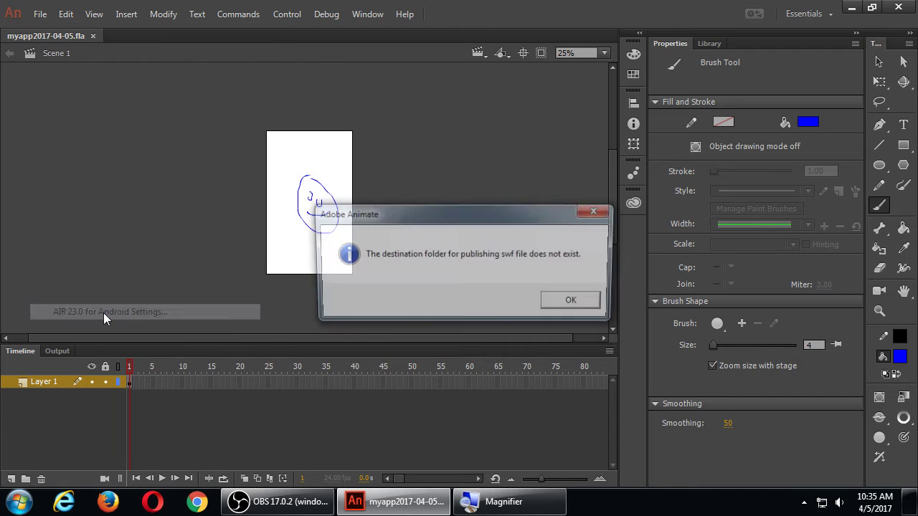
left_click(570, 301)
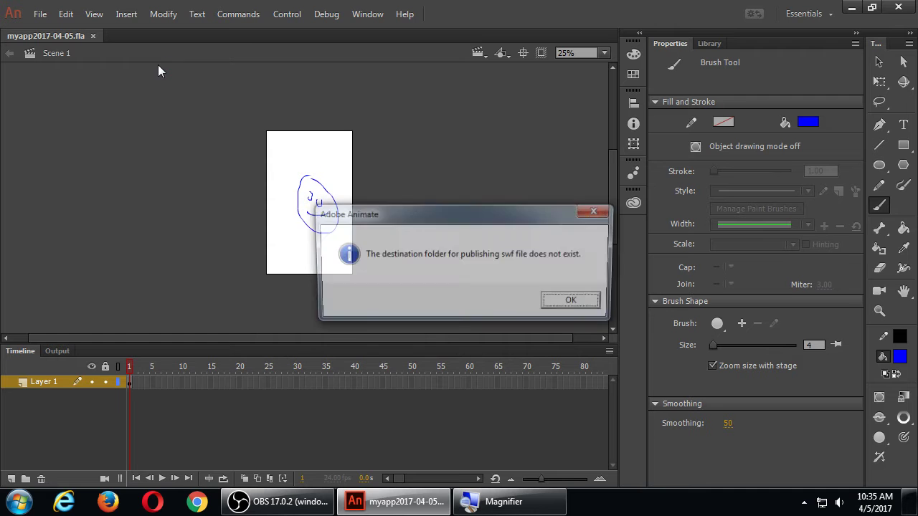
left_click(567, 302)
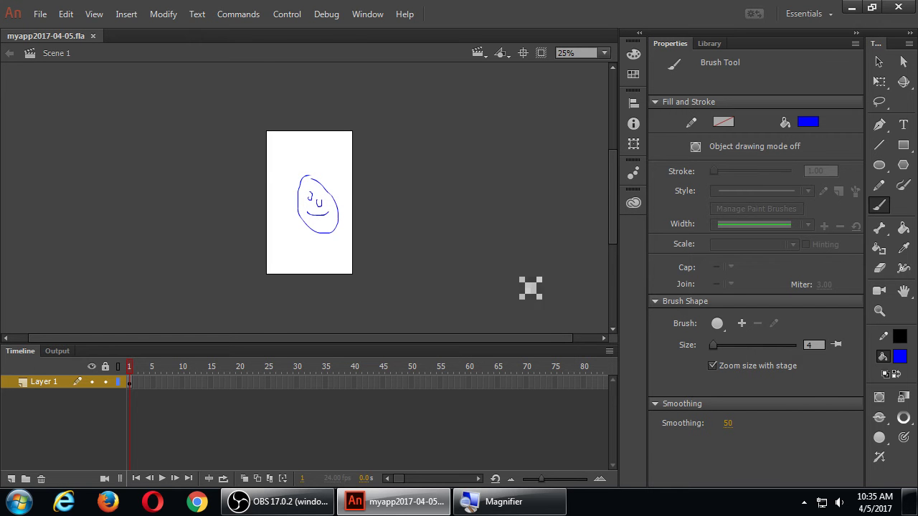
Step: Save the document again over the existing myapp2017-04-05.fla on the 16Gb (E:) drive
left_click(39, 14)
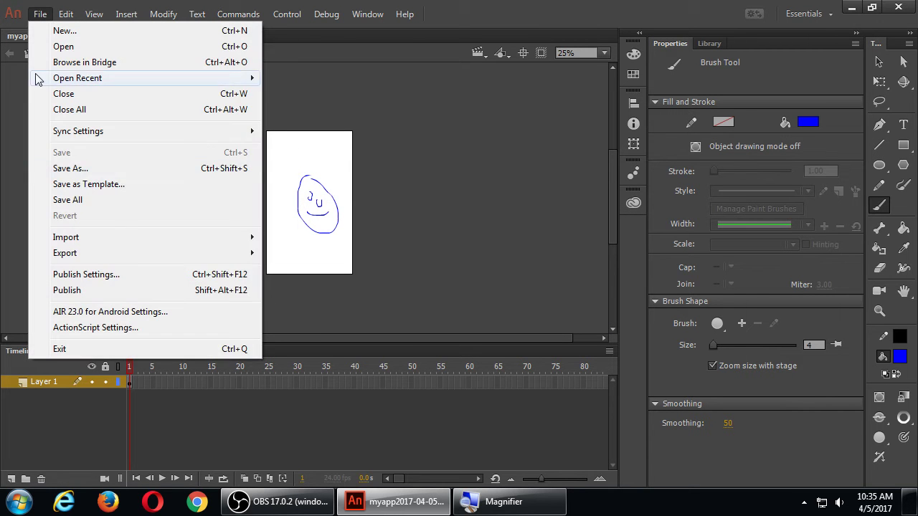
left_click(86, 168)
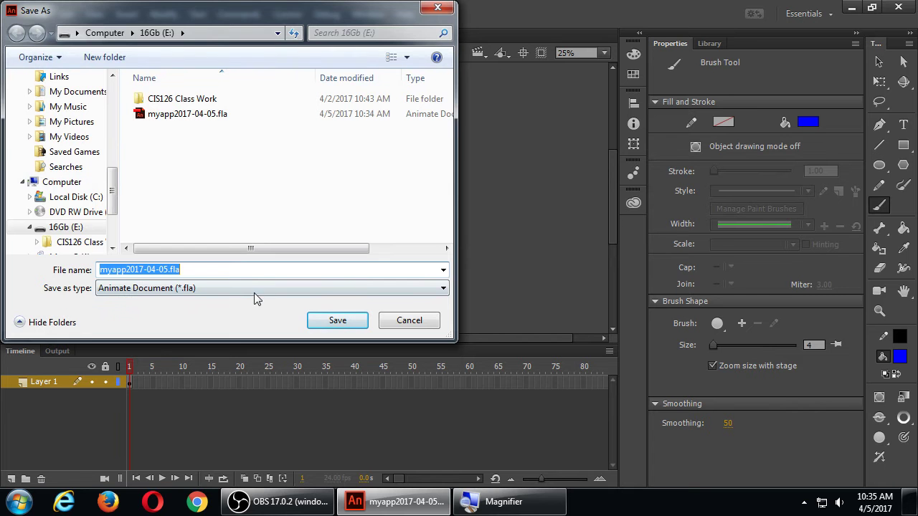
left_click(337, 321)
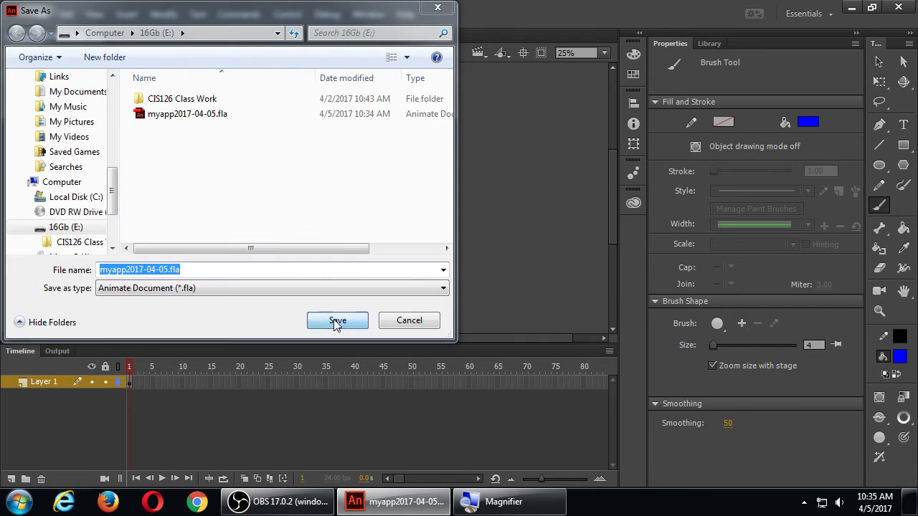
left_click(247, 201)
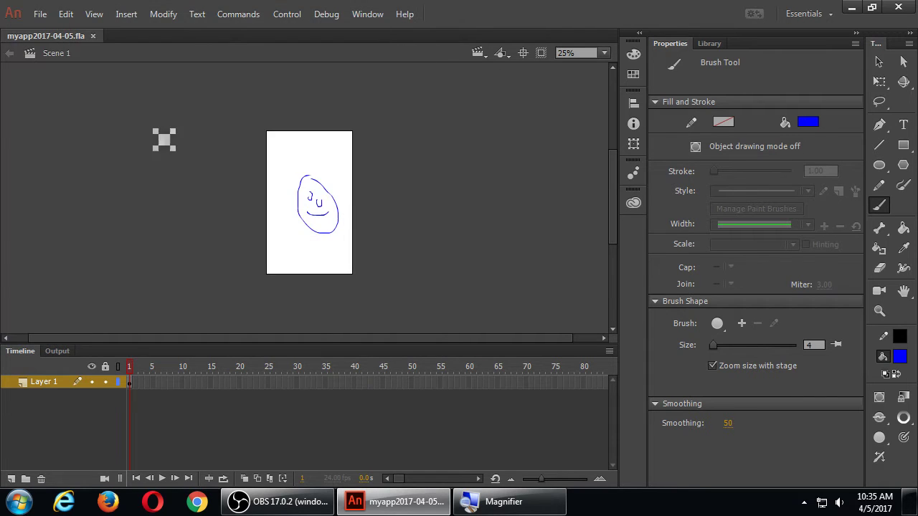
Step: Retry opening the AIR 23.0 for Android settings after the repeated save
left_click(34, 18)
left_click(179, 312)
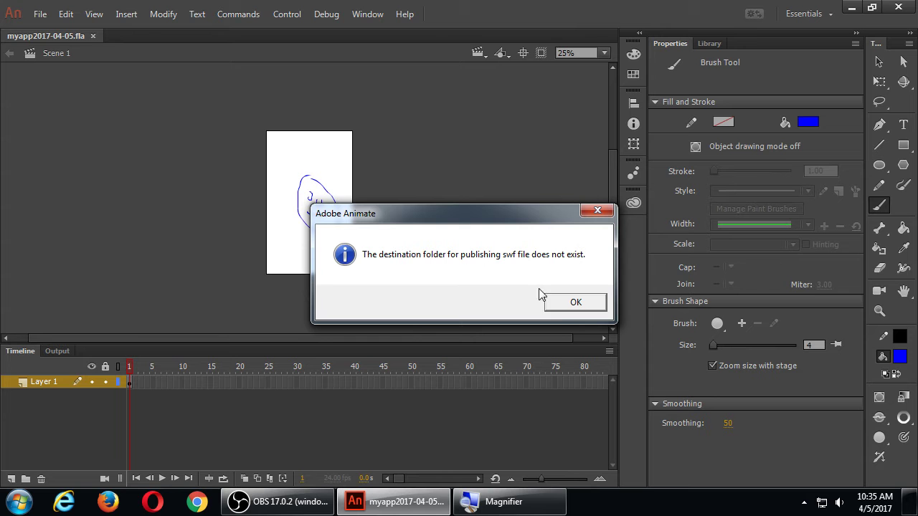
left_click(567, 308)
Step: Save the document as myapp2017-04-05.fla in a new folder created on the Desktop
left_click(45, 17)
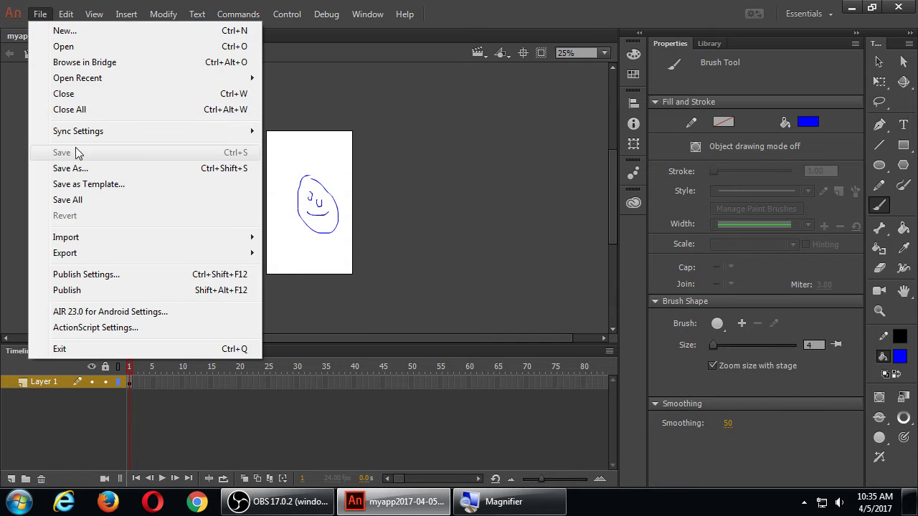
left_click(71, 167)
left_click_drag(111, 179, 111, 93)
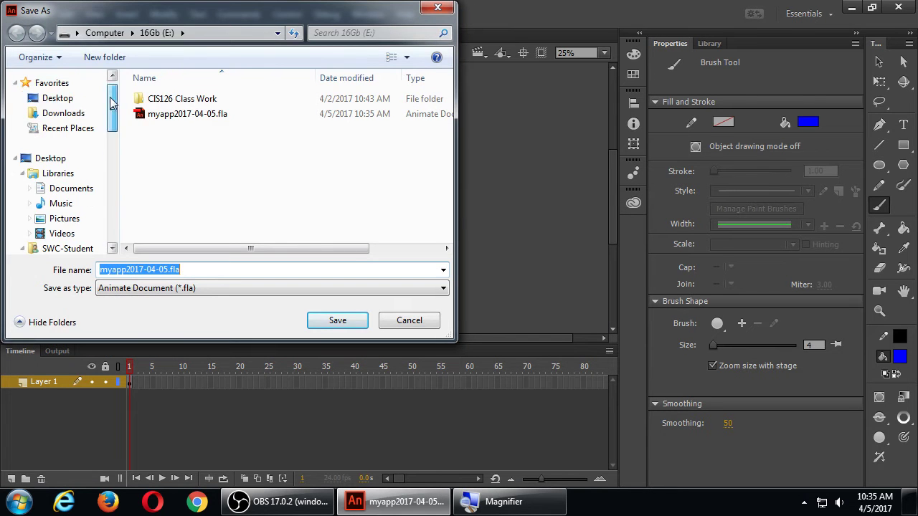
left_click(56, 99)
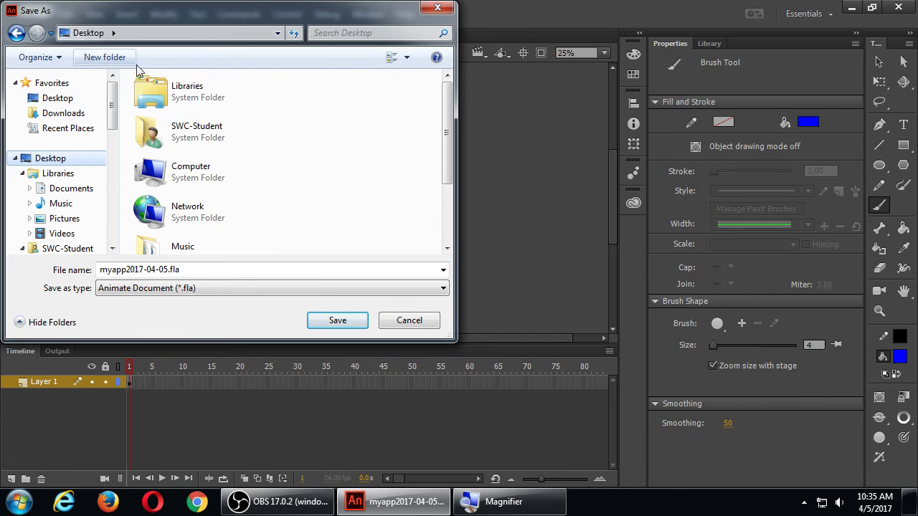
left_click(106, 59)
key("Return")
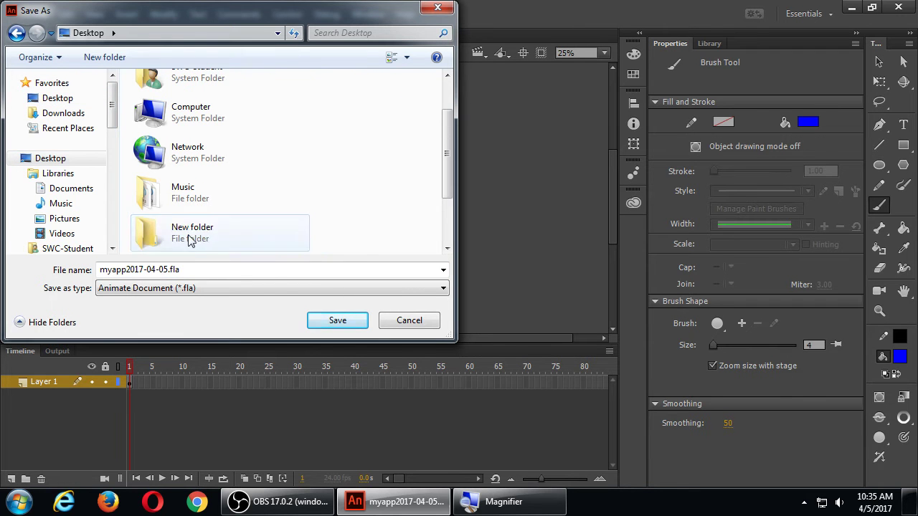
key("Return")
left_click(337, 320)
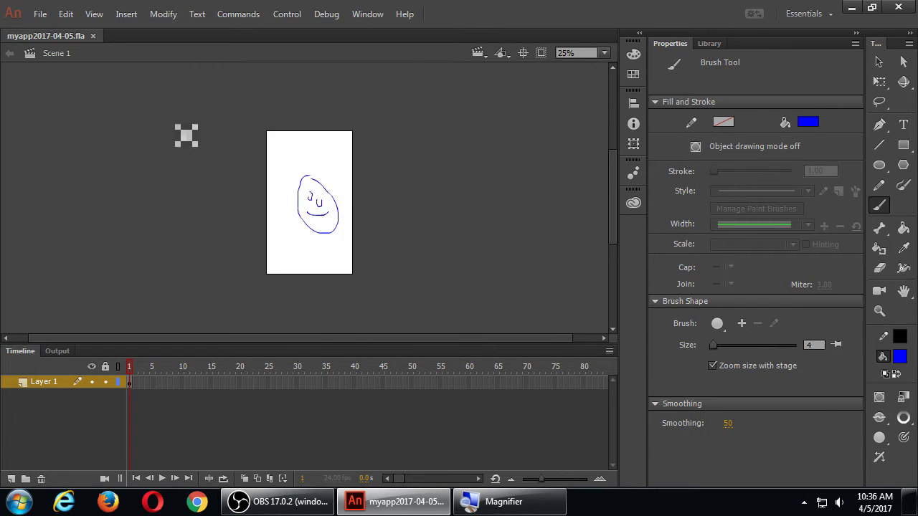
Step: Open the AIR 23.0 for Android settings for the document saved in the new Desktop folder
left_click(40, 15)
left_click(141, 311)
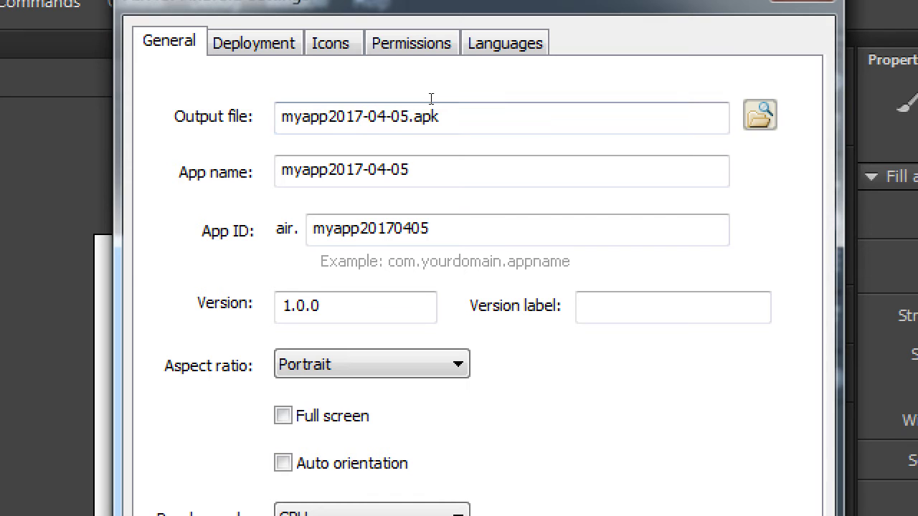
key("Tab")
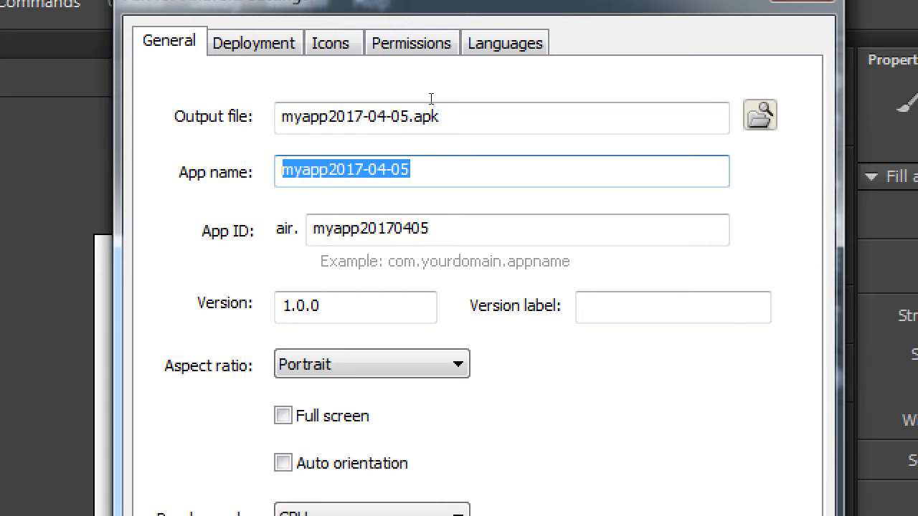
type("`")
key("Tab")
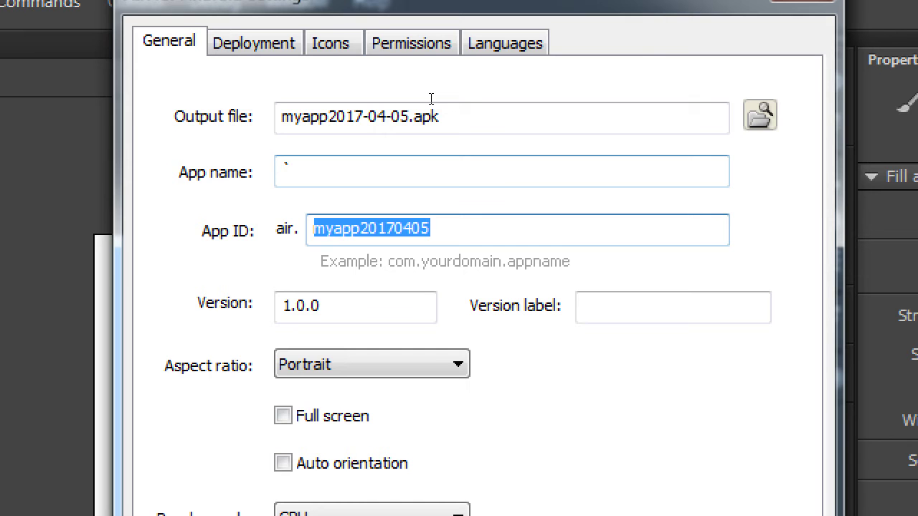
key("ctrl+shift+Tab")
key("ctrl+Tab")
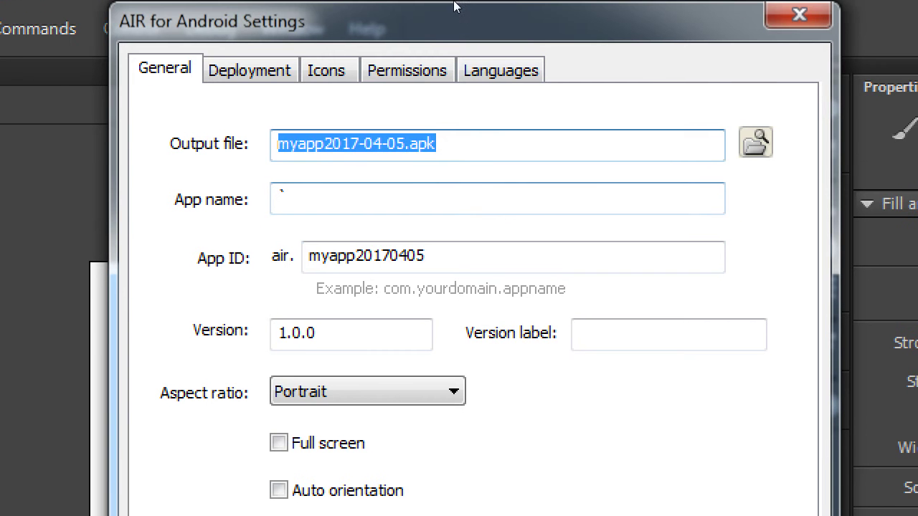
key("Tab")
key("ctrl+z")
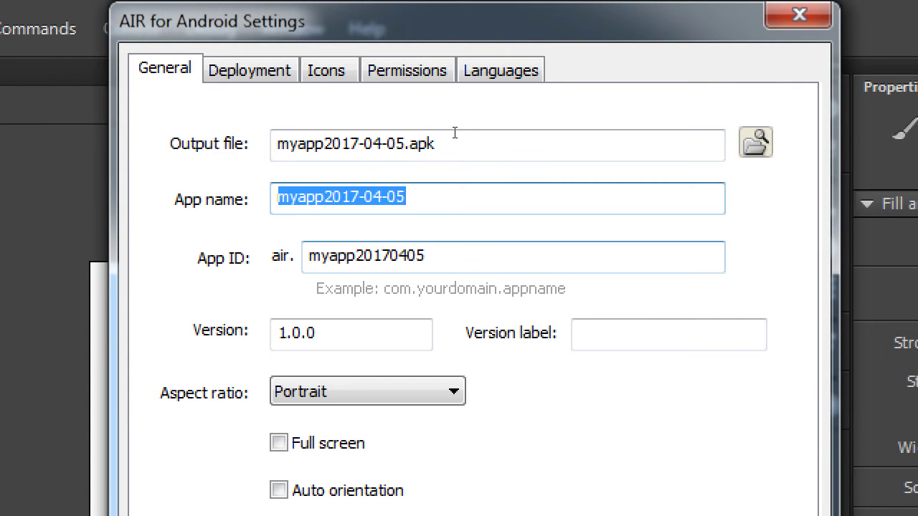
Step: Go through the App ID, version and version label settings and choose Portrait as the aspect ratio
key("Tab")
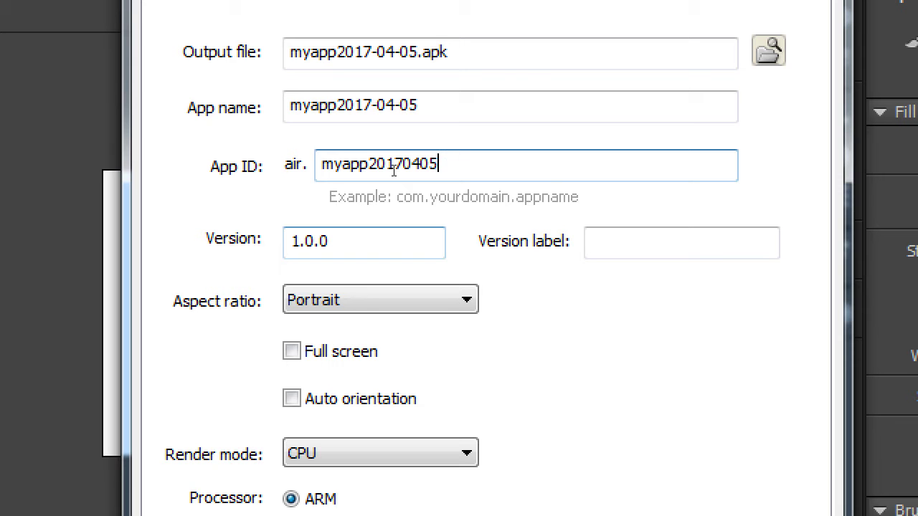
key("Tab")
key("Tab")
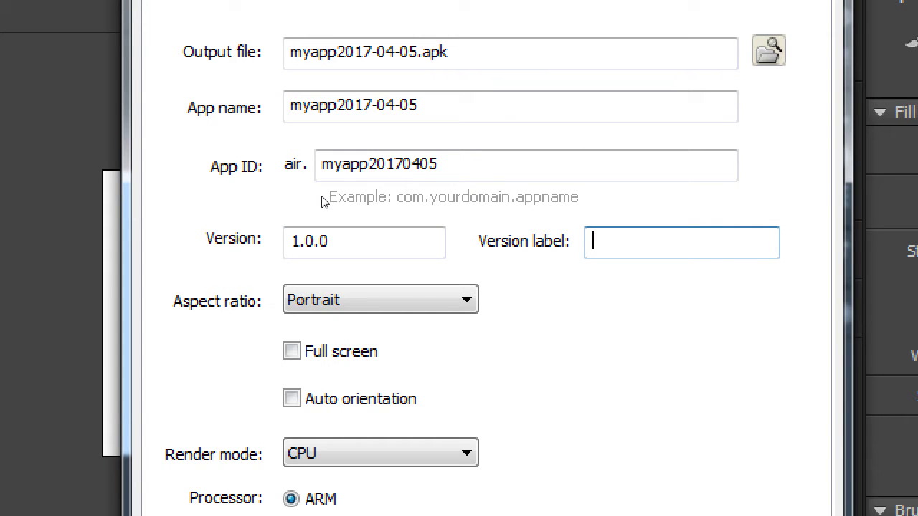
key("Tab")
key("alt+Down")
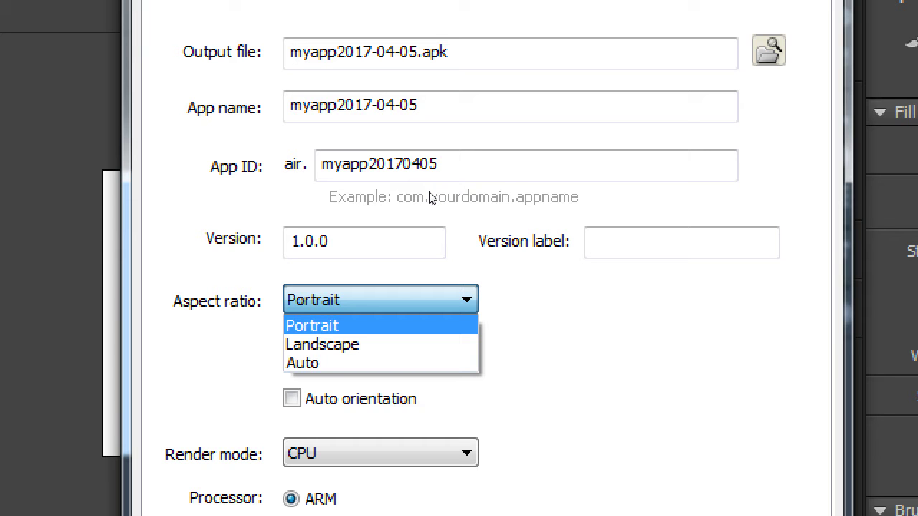
key("Return")
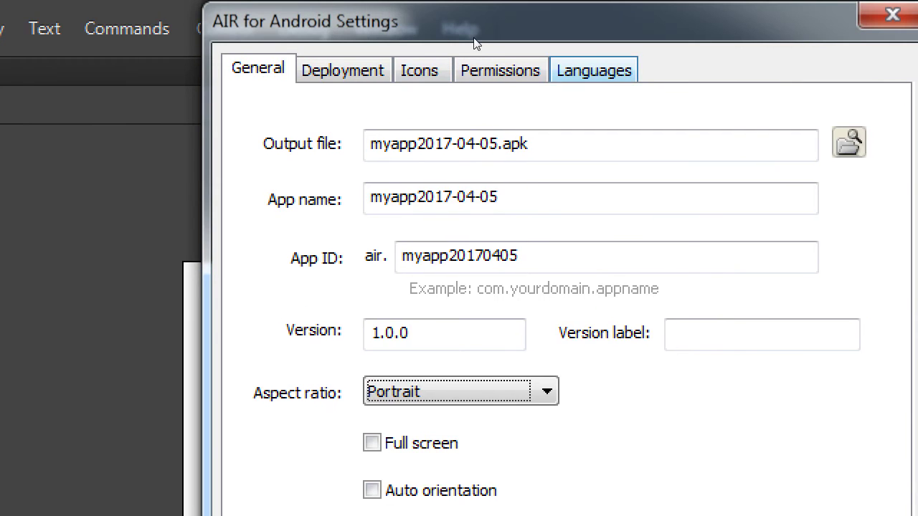
Step: Look through the supported languages and enable the READ_PHONE_STATE permission for the application
key("ctrl+shift+Tab")
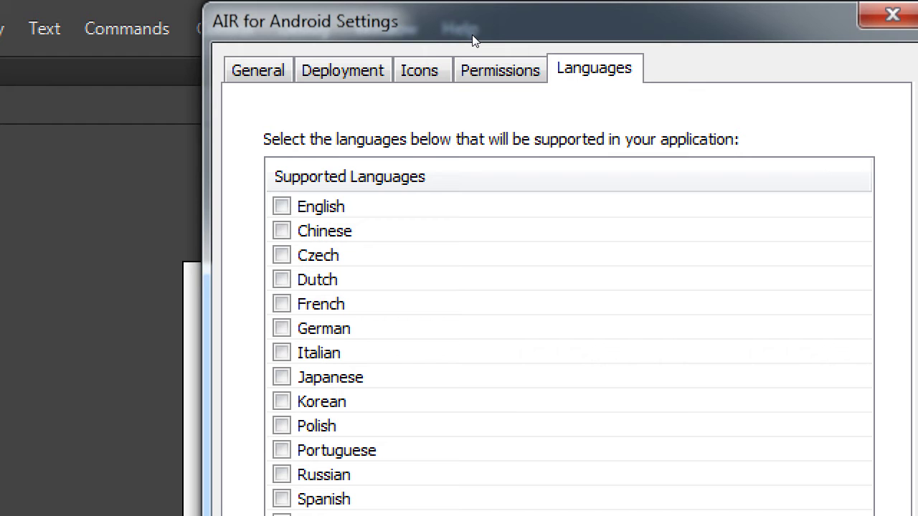
key("space")
key("ctrl+shift+Tab")
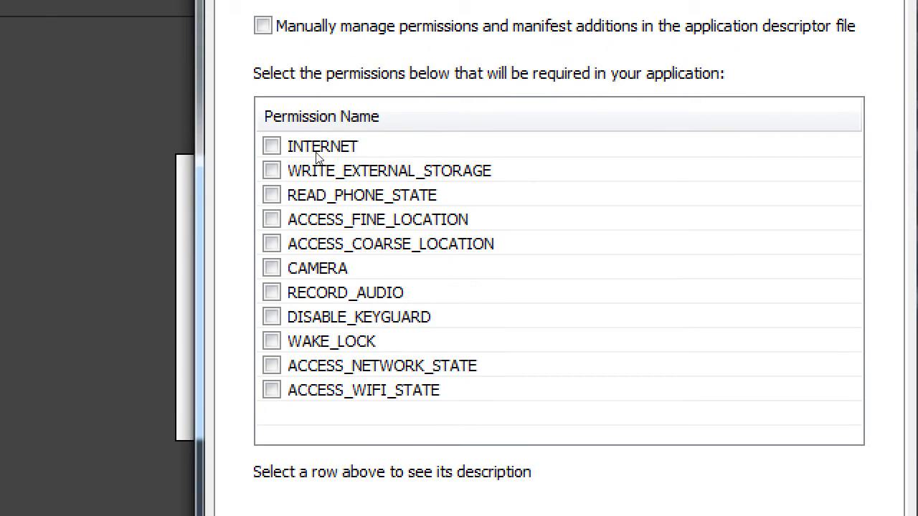
key("space")
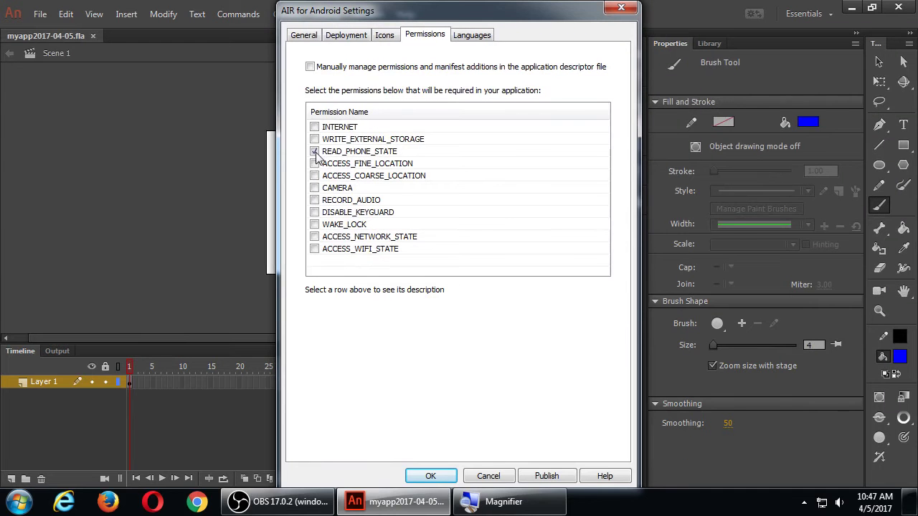
Step: In the deployment settings, select the connected Android device for installation and embed the AIR runtime with the application
left_click(387, 37)
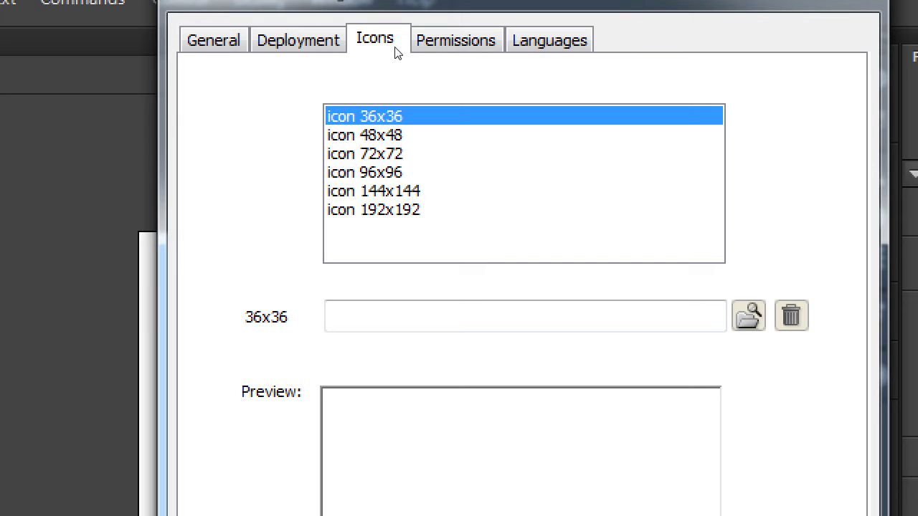
left_click(342, 42)
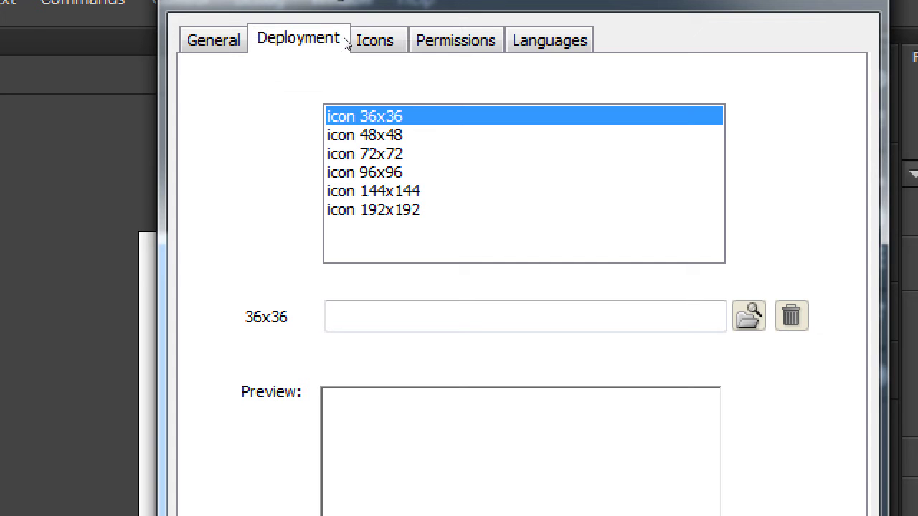
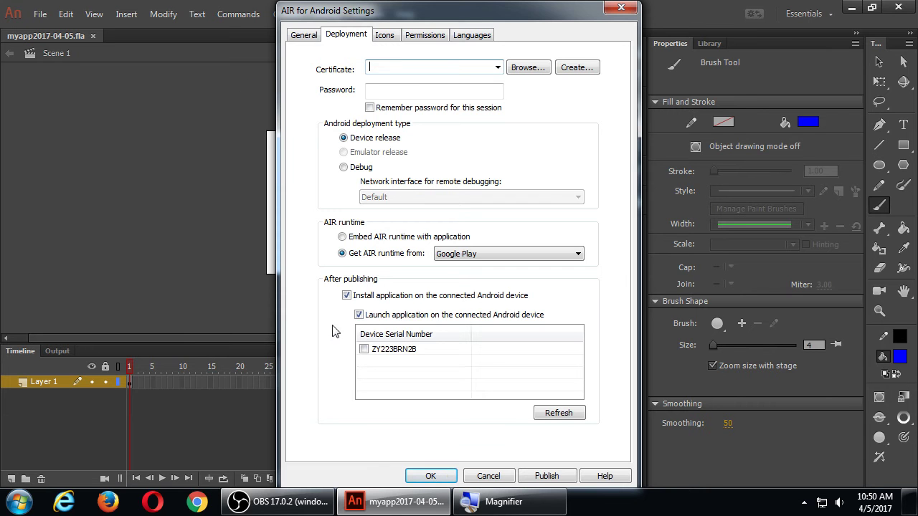
left_click(364, 349)
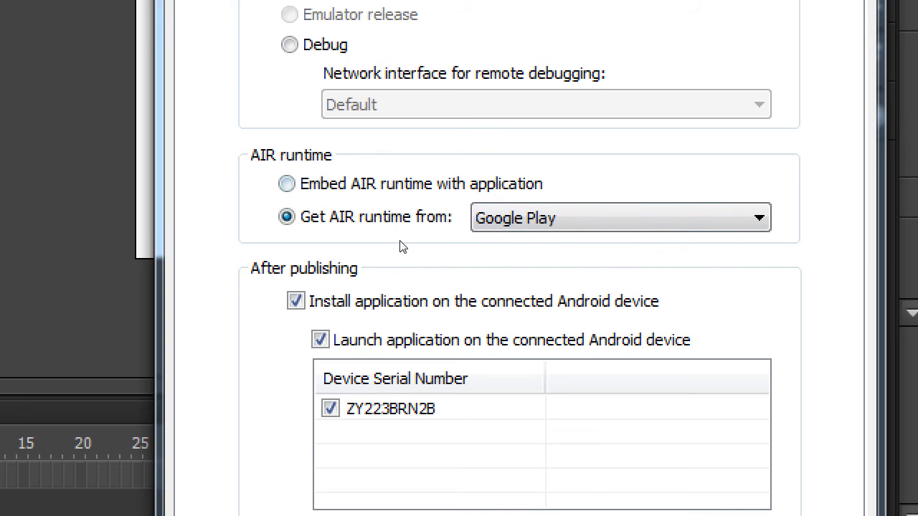
key("Up")
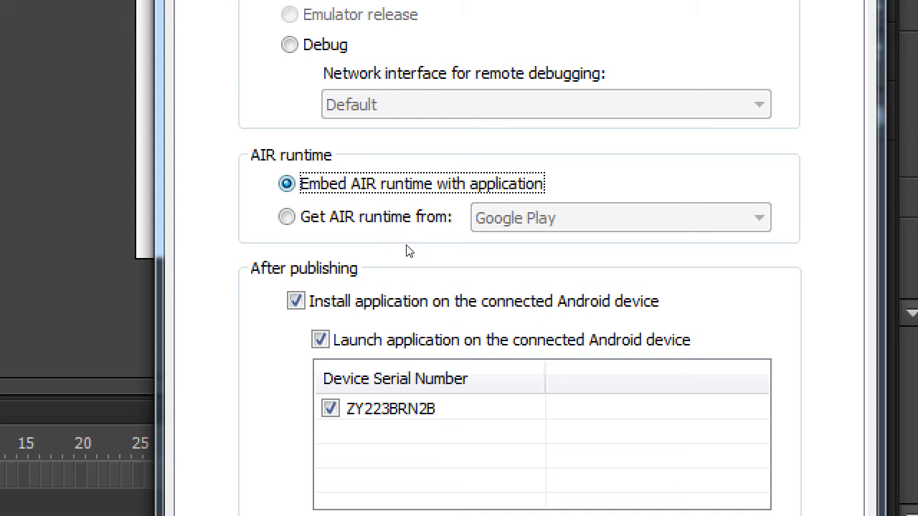
key("Down")
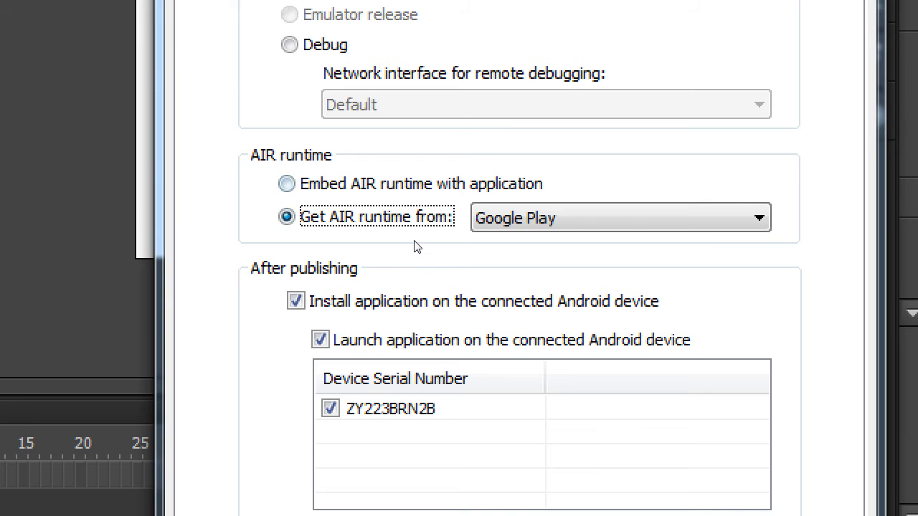
key("Up")
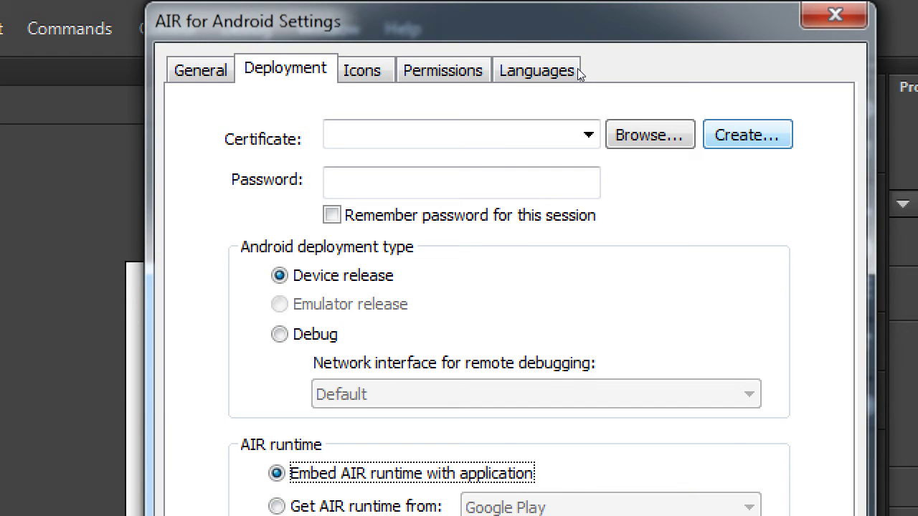
Step: Start a self-signed digital certificate with the publisher's full name, organization unit Developer and organization name Victor Apps
key("Return")
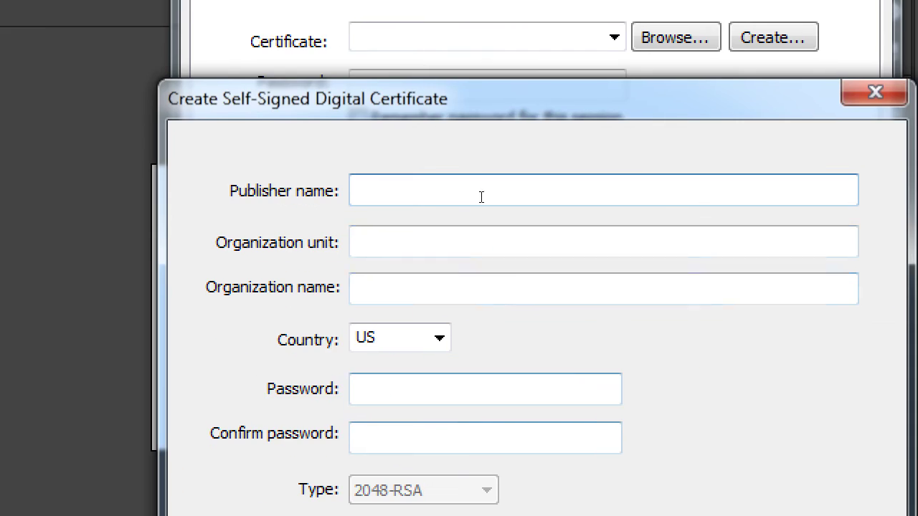
type("Vi")
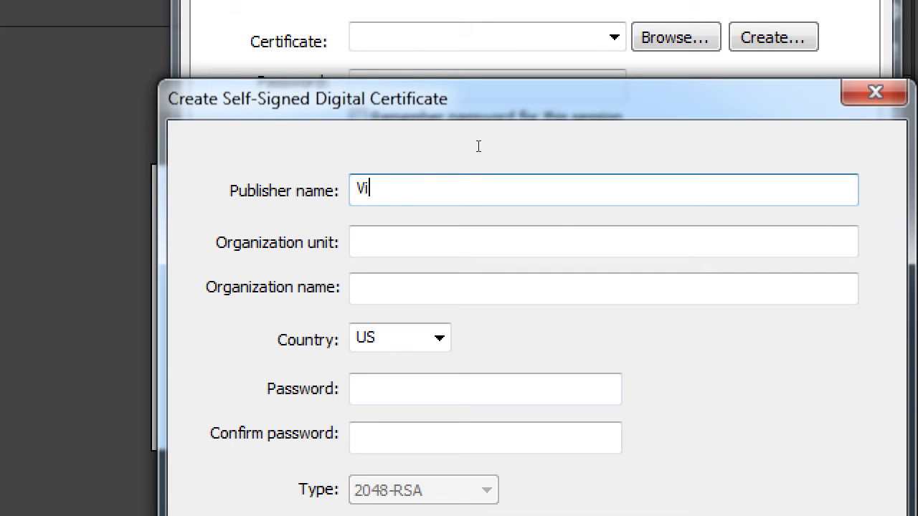
type("ctor Campos")
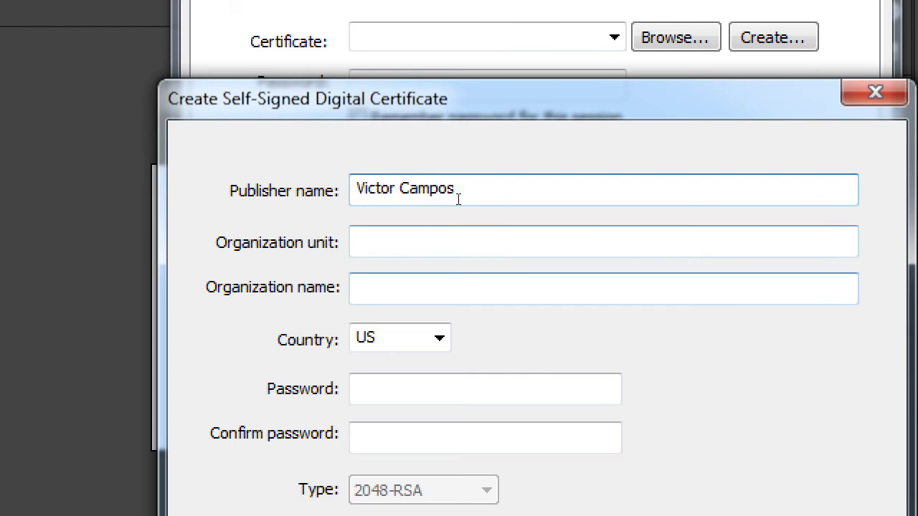
key("Tab")
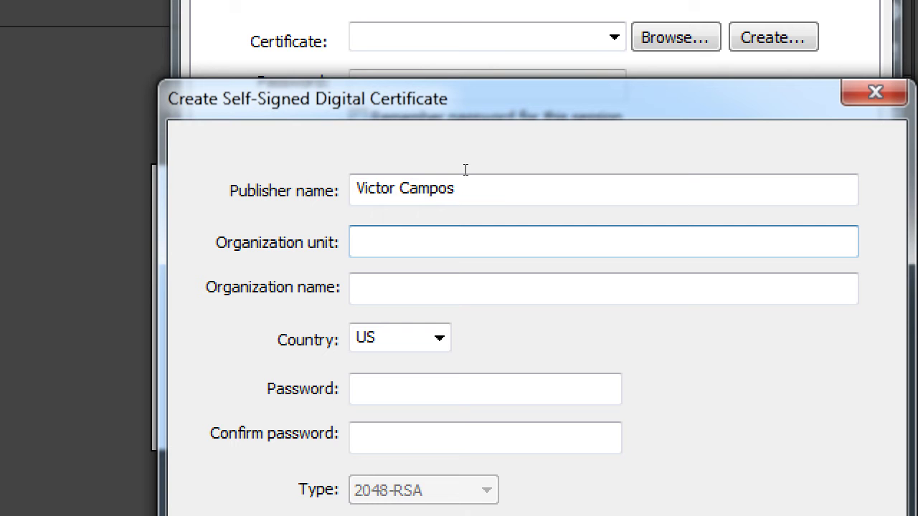
type("Developer")
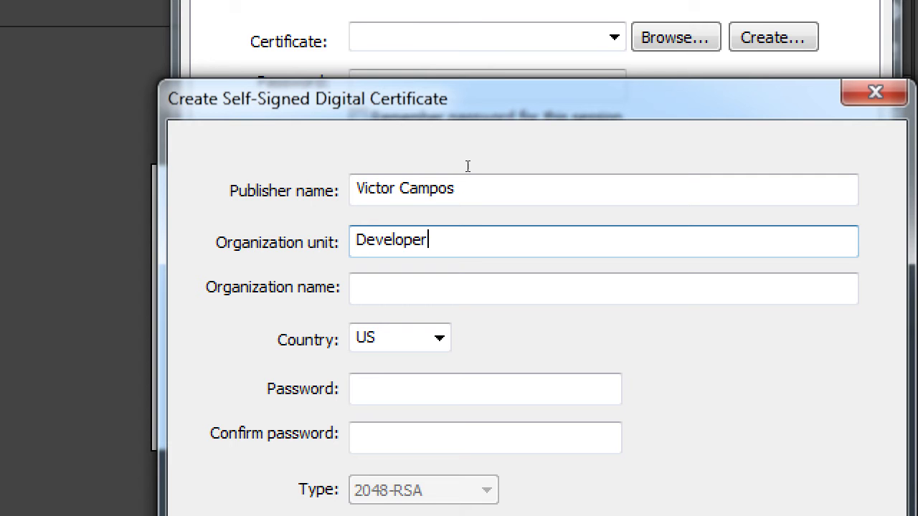
key("Tab")
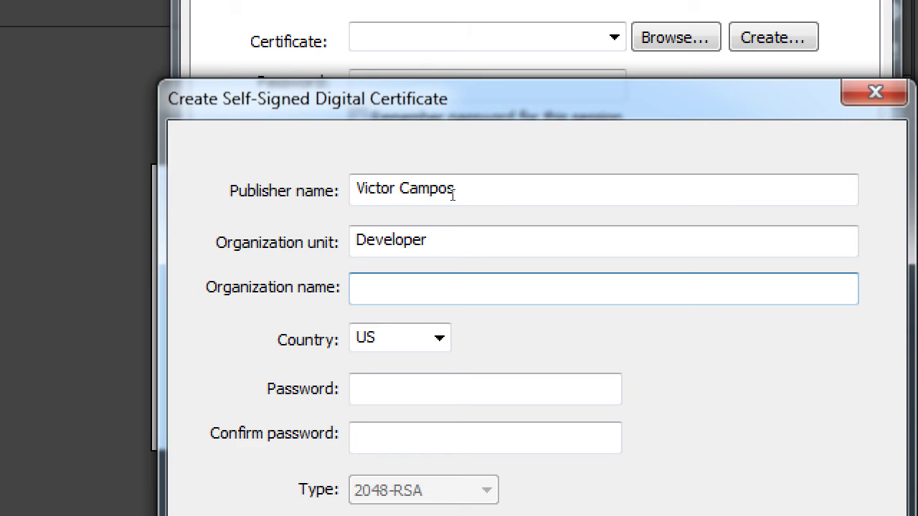
type("tor Apps")
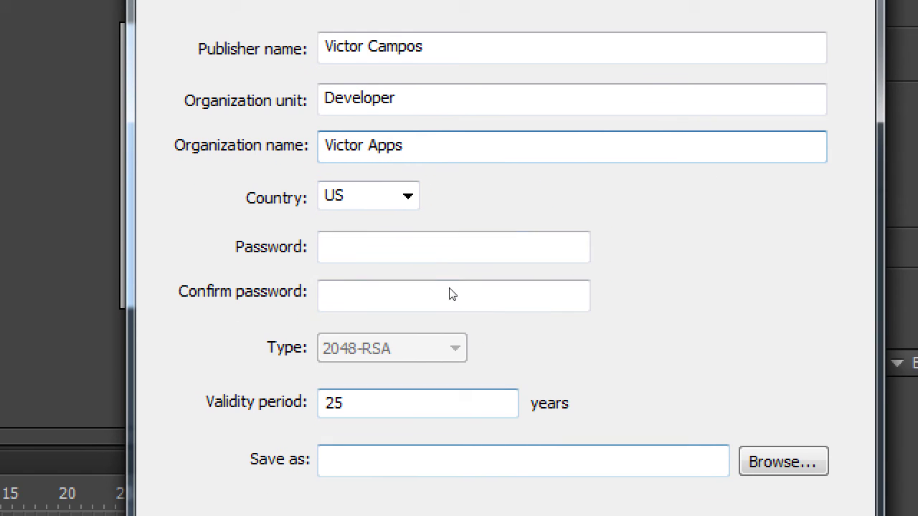
Step: Enter the password for the new certificate and repeat it as confirmation
left_click(490, 340)
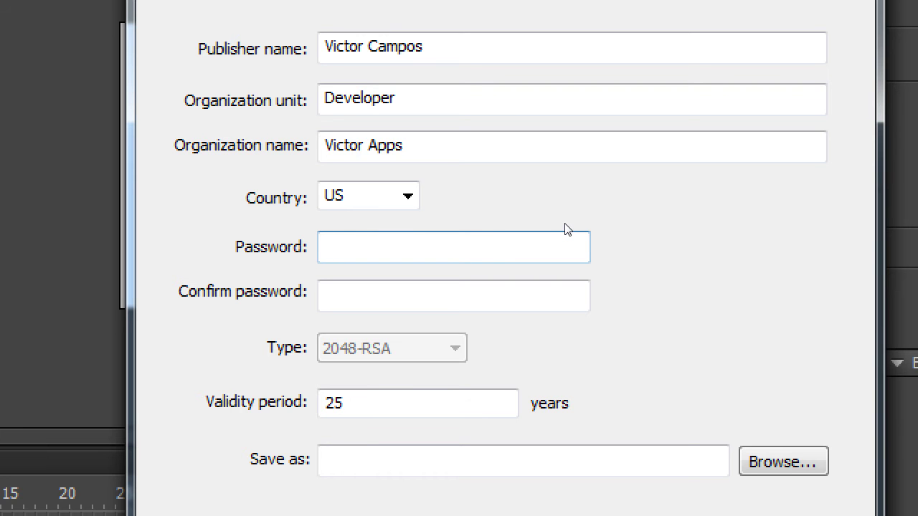
type("••••••")
key("Tab")
type("••••••")
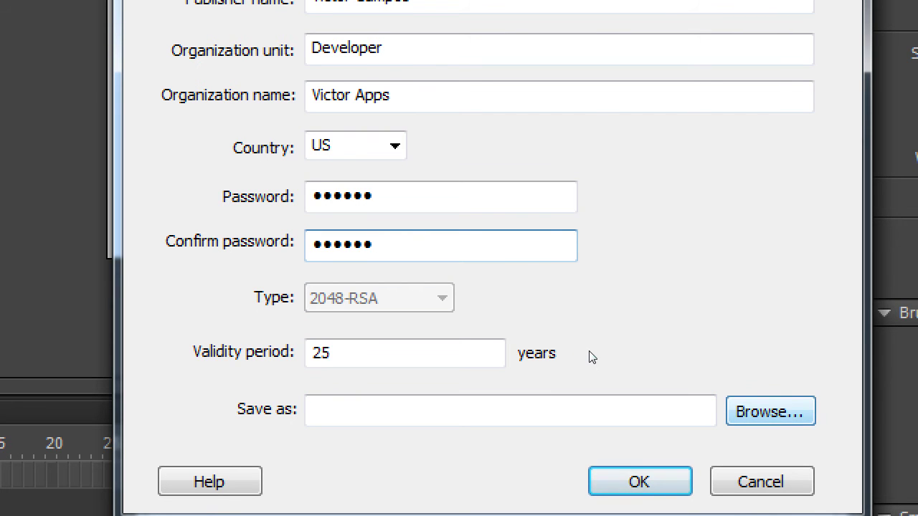
Step: Set the certificate file to be saved as victorapps.p12 in the Desktop's New folder
key("Tab")
key("Tab")
key("Tab")
key("space")
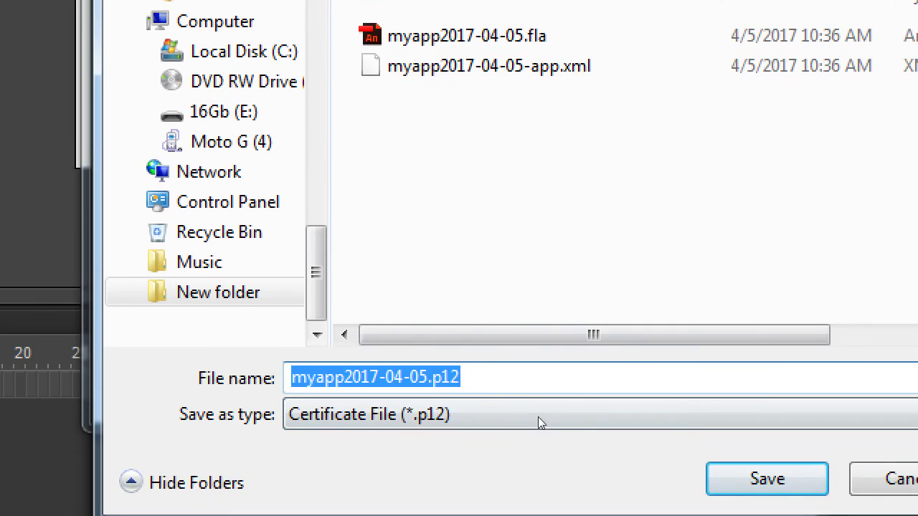
left_click(507, 385)
key("Left")
key("Left")
key("Left")
key("Left")
key("BackSpace")
key("BackSpace")
key("BackSpace")
key("BackSpace")
key("BackSpace")
key("BackSpace")
key("BackSpace")
key("BackSpace")
key("BackSpace")
key("BackSpace")
key("BackSpace")
key("BackSpace")
key("BackSpace")
key("BackSpace")
key("BackSpace")
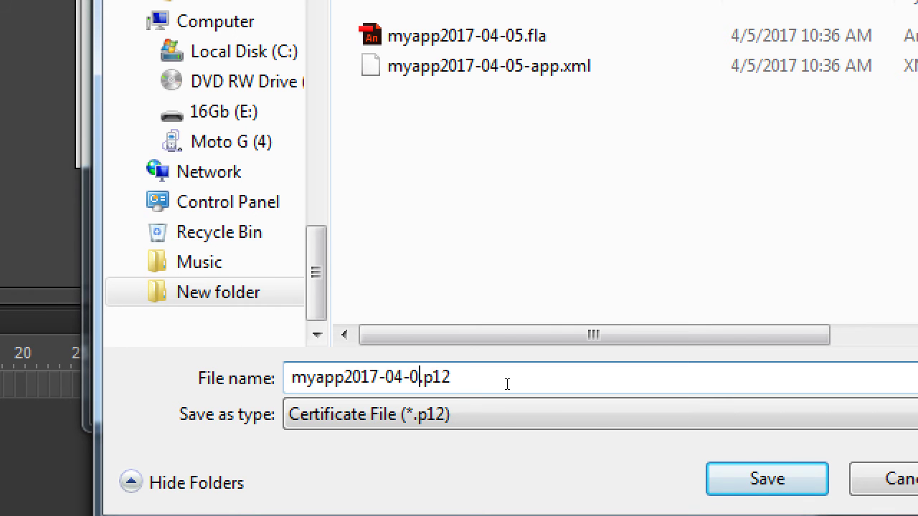
type("victorapps")
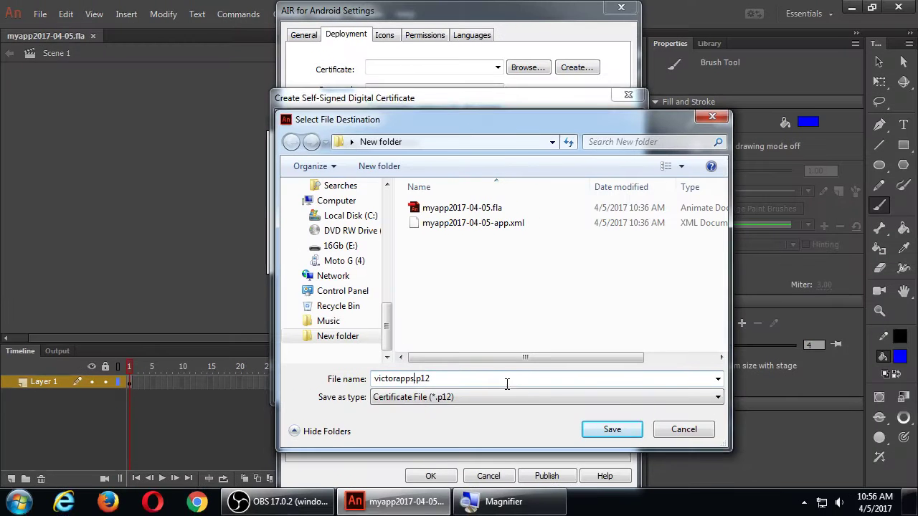
left_click(607, 434)
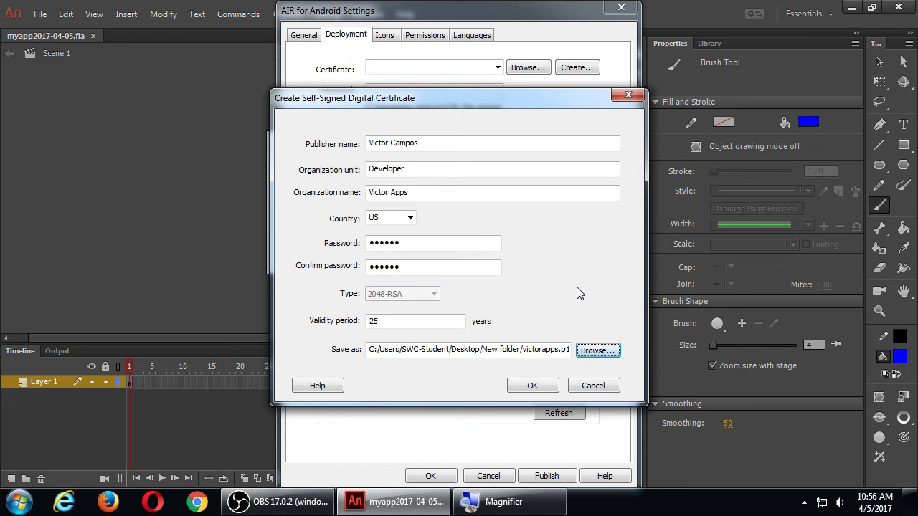
Step: Create the self-signed certificate and acknowledge the completion notice
left_click(536, 387)
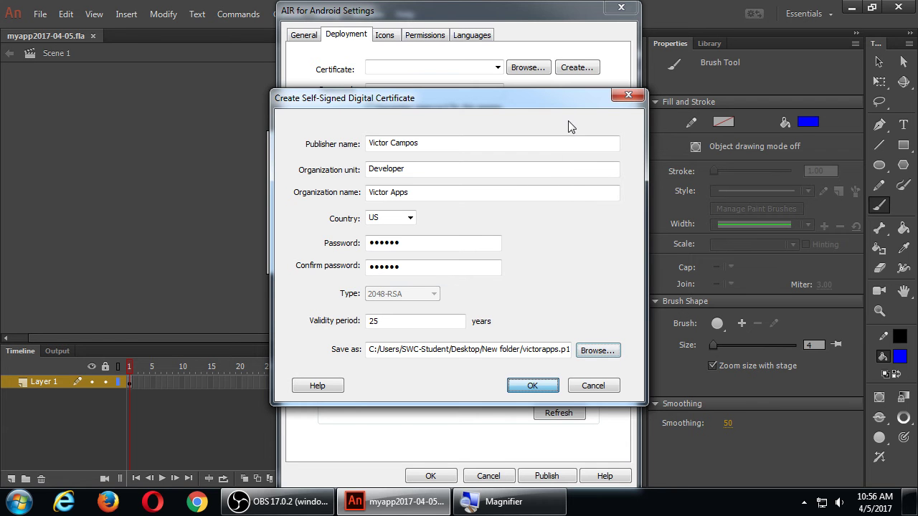
left_click_drag(498, 219, 552, 194)
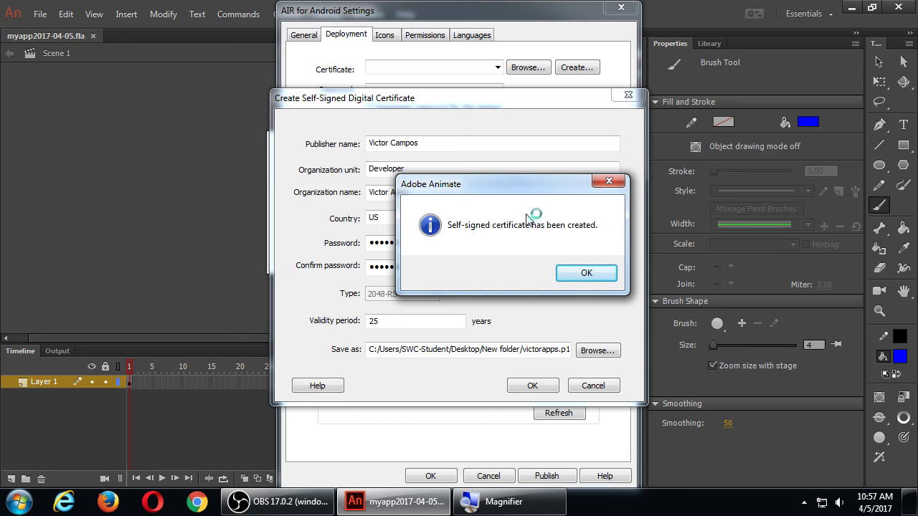
left_click(574, 276)
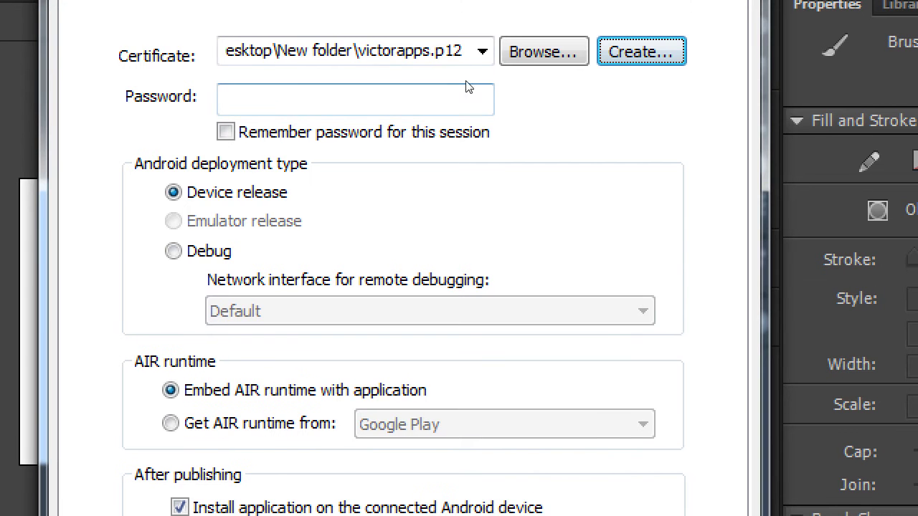
Step: Enter the certificate password, have it remembered for this session, and publish the Android app
key("Tab")
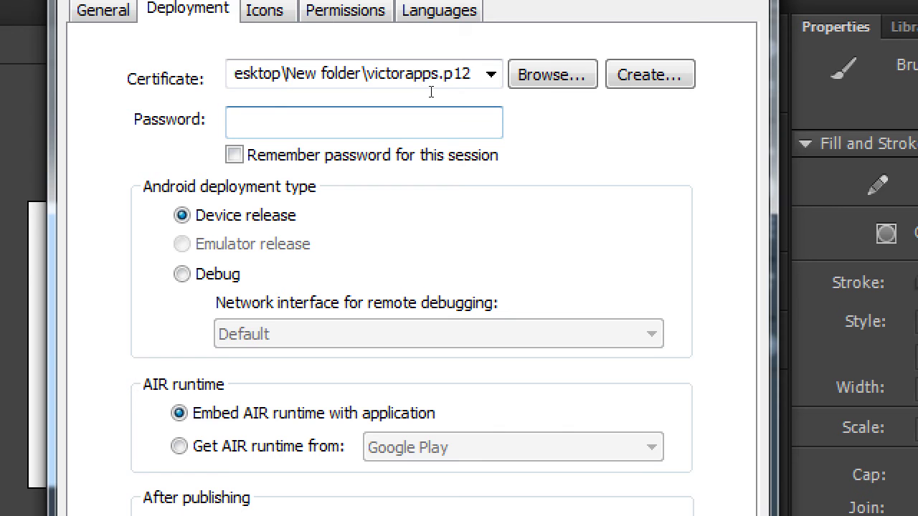
type("******")
key("Tab")
key("space")
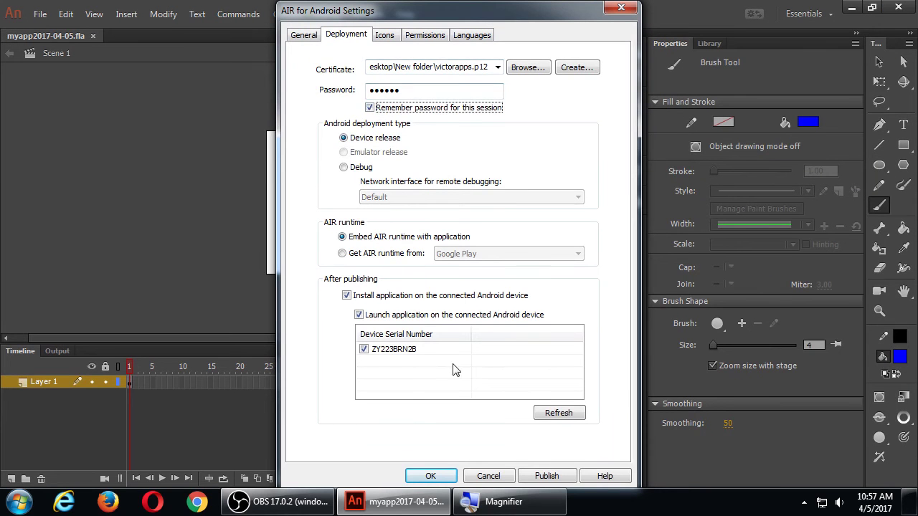
left_click(550, 477)
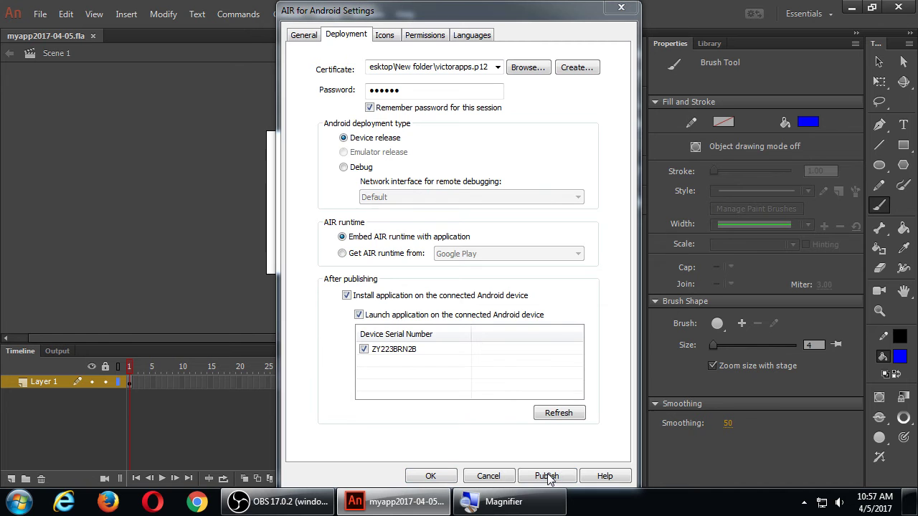